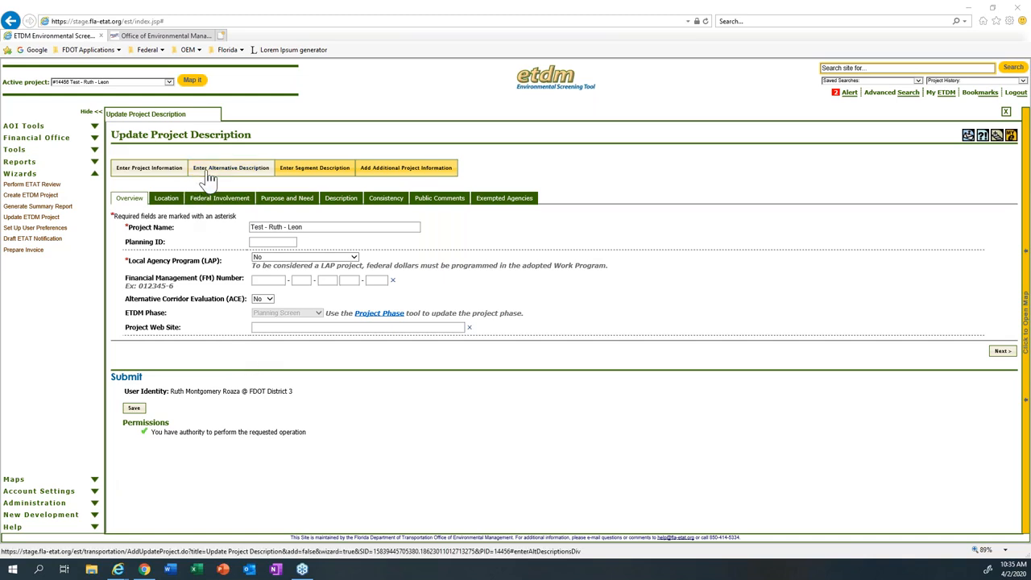
# Step: Open the Input Map Viewer from the project's segment description and load Analysis Area 1 of project 14456 for editing
pyautogui.click(207, 171)
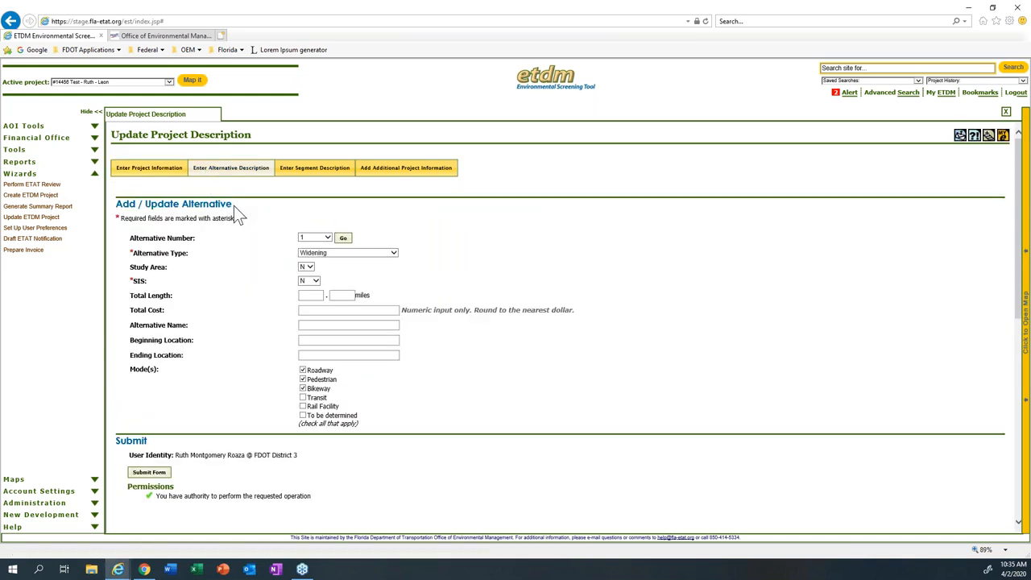
pyautogui.click(294, 171)
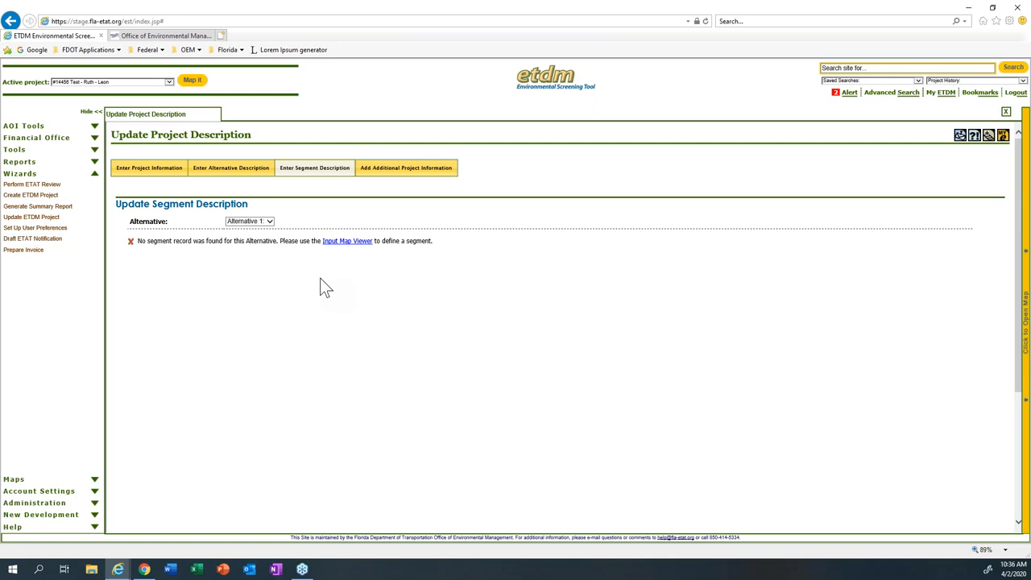
pyautogui.click(348, 243)
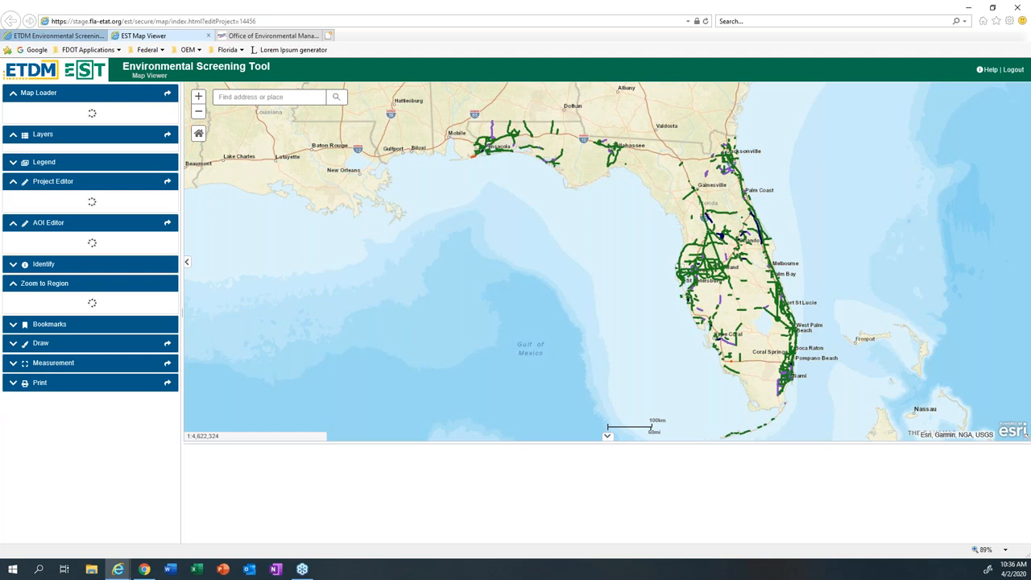
pyautogui.press('F5')
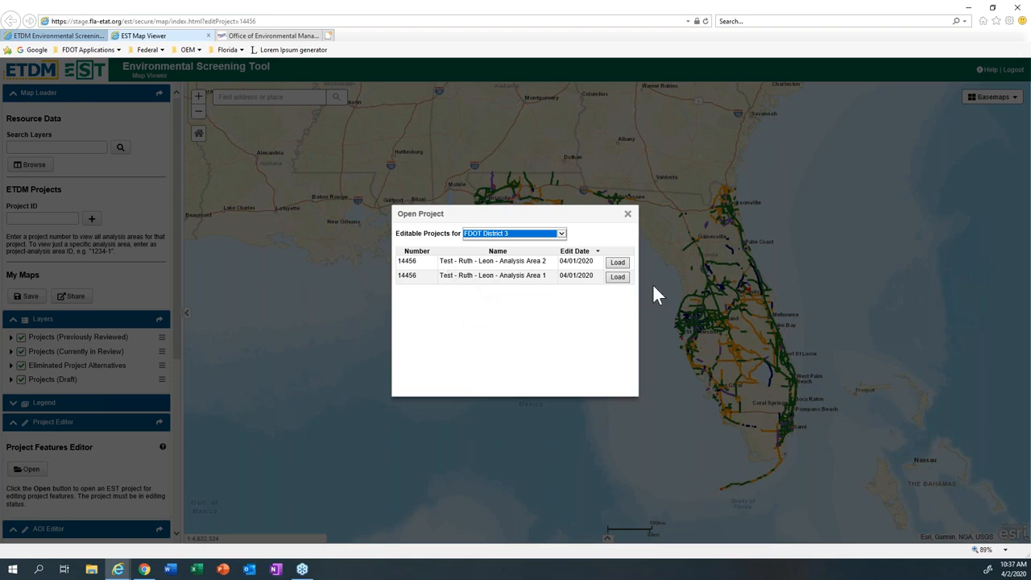
pyautogui.click(618, 278)
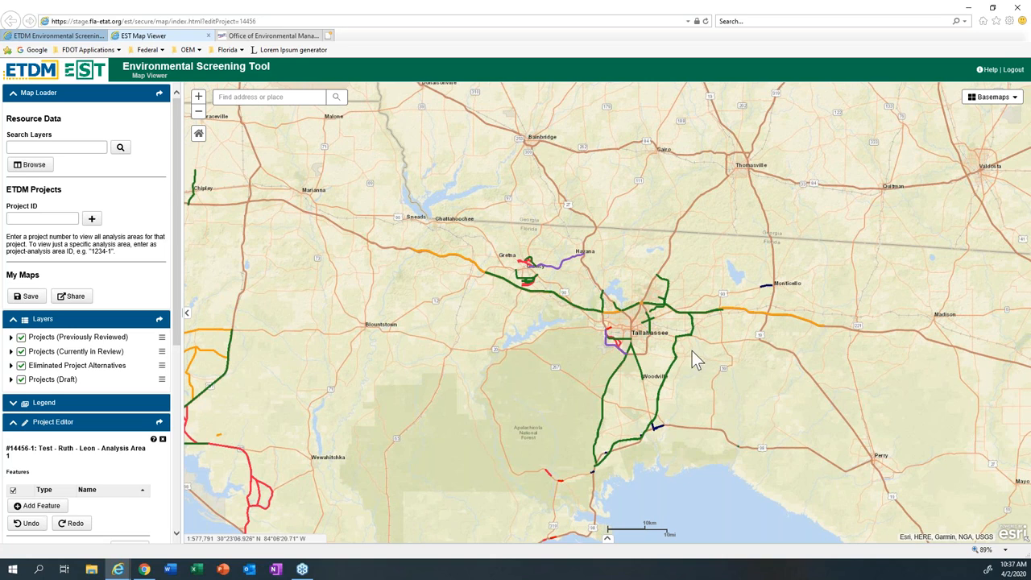
# Step: Examine the map east of Tallahassee to locate Mahan Drive around its interchange with the interstate
pyautogui.scroll(2, 692, 350)
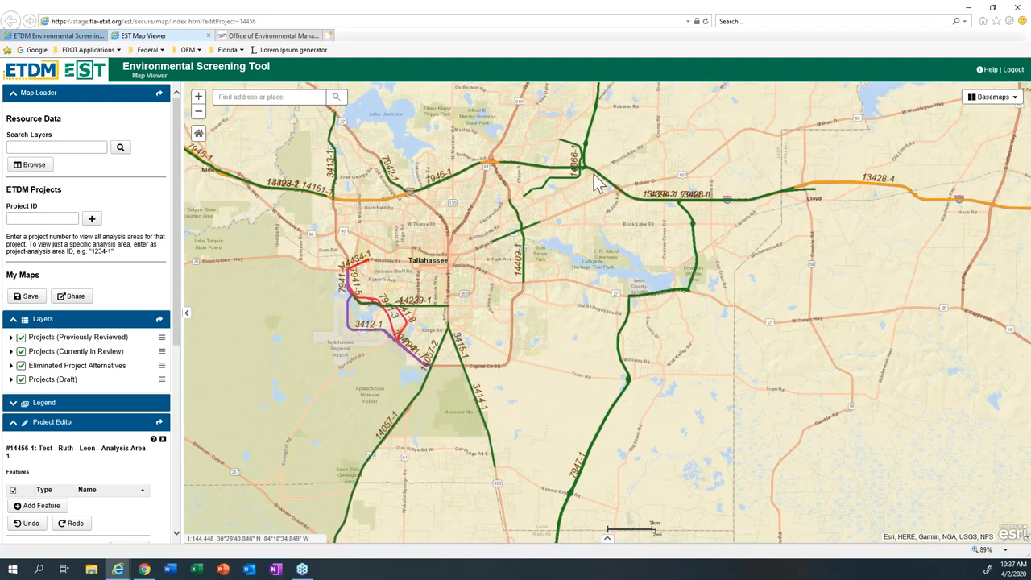
pyautogui.moveTo(597, 184); pyautogui.dragTo(525, 191)
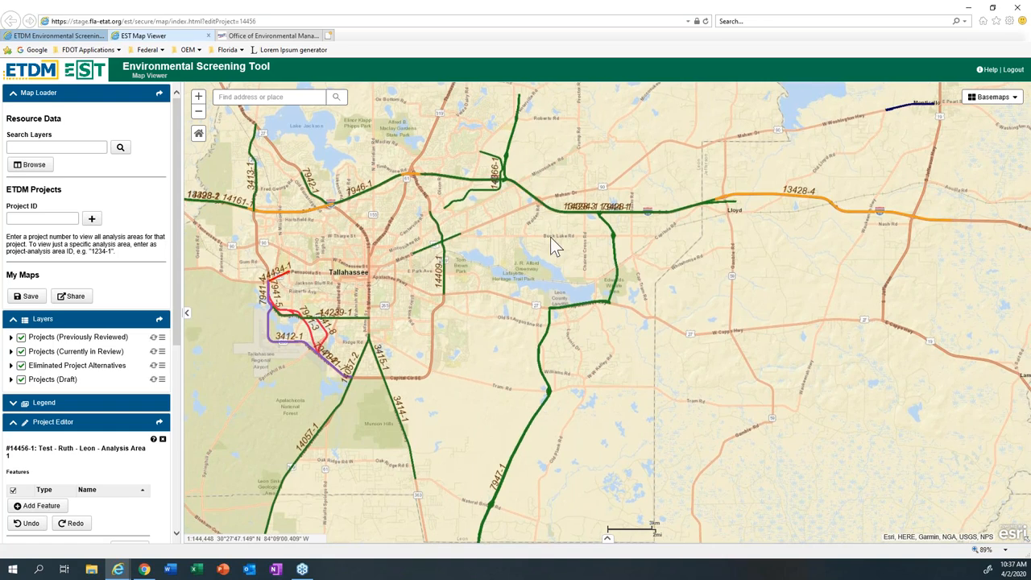
pyautogui.scroll(2, 572, 232)
pyautogui.scroll(-2, 645, 218)
pyautogui.moveTo(596, 223); pyautogui.dragTo(450, 231)
pyautogui.moveTo(666, 223); pyautogui.dragTo(469, 261)
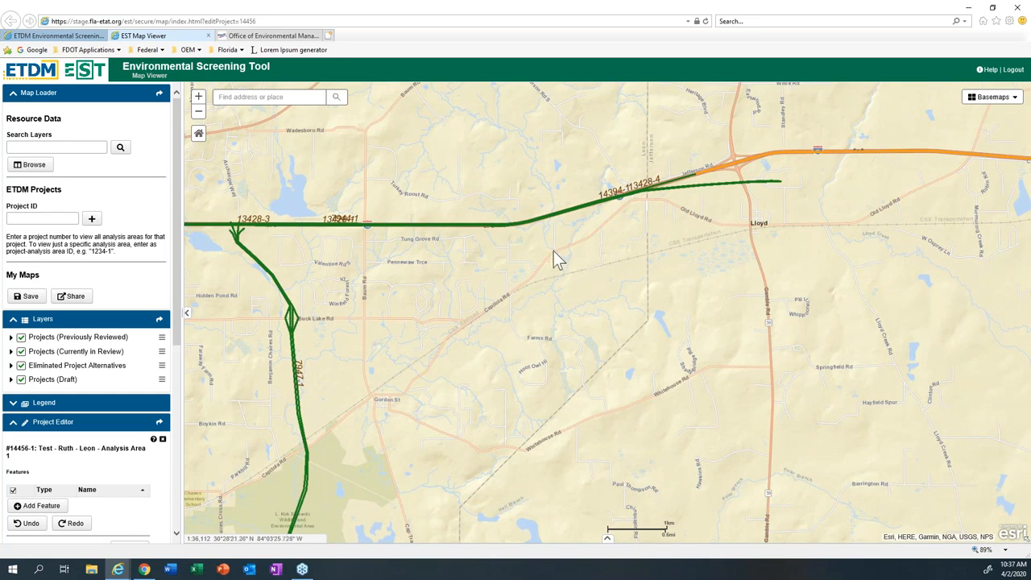
pyautogui.moveTo(550, 265); pyautogui.dragTo(594, 372)
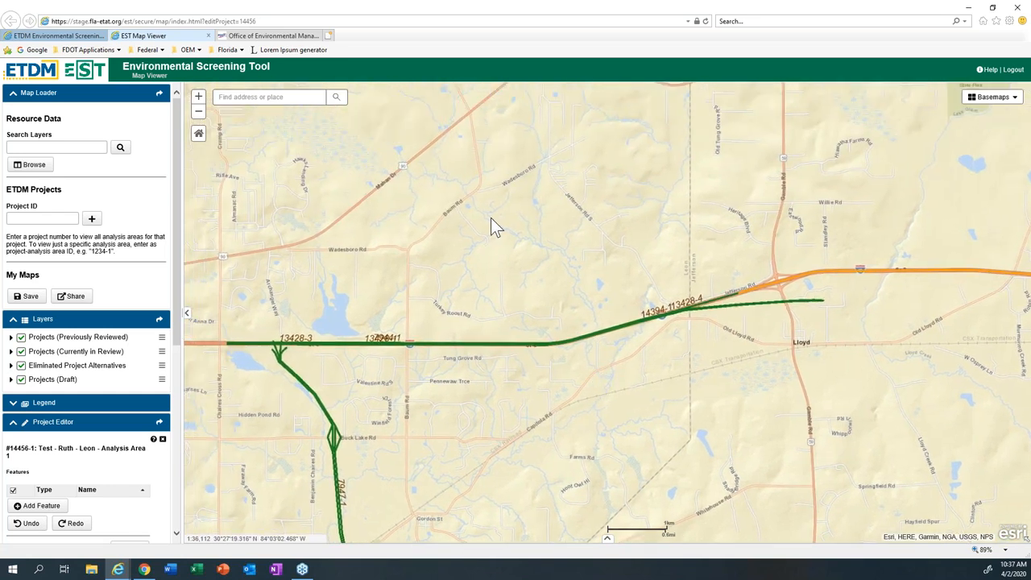
pyautogui.moveTo(500, 212); pyautogui.dragTo(497, 303)
pyautogui.click(498, 302)
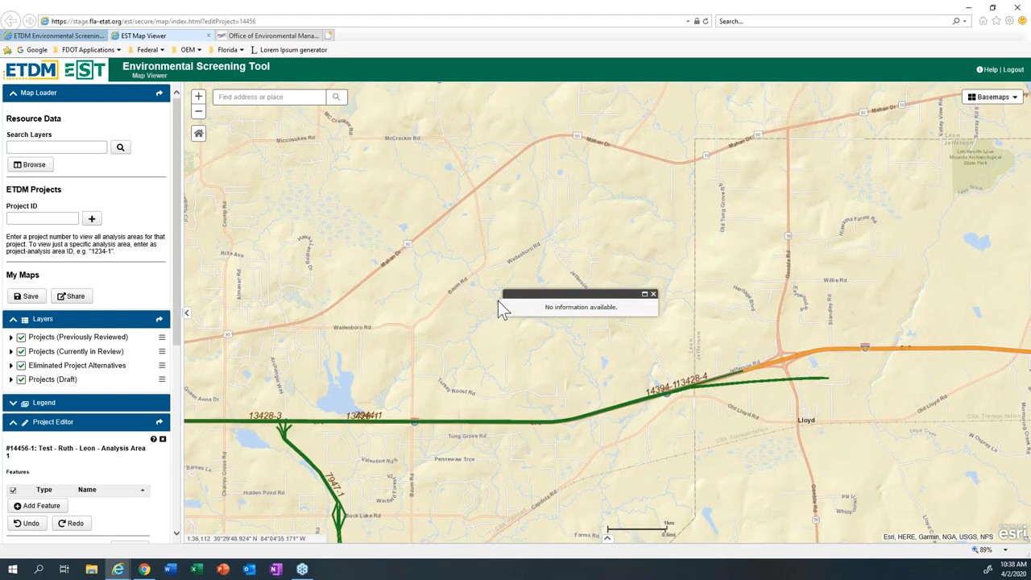
pyautogui.scroll(1, 498, 300)
pyautogui.moveTo(495, 199); pyautogui.dragTo(765, 214)
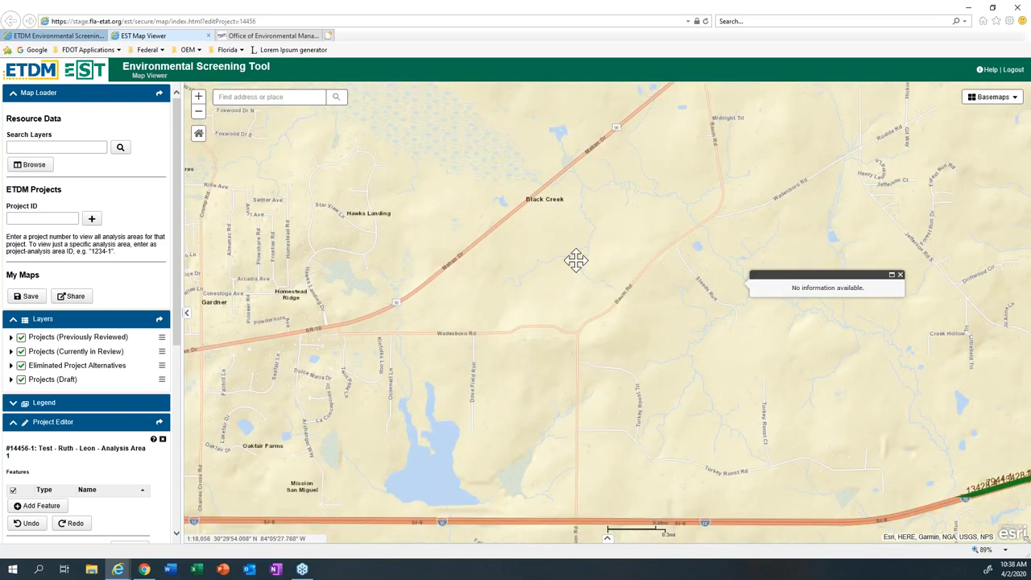
pyautogui.moveTo(576, 260); pyautogui.dragTo(783, 246)
pyautogui.moveTo(439, 338); pyautogui.dragTo(675, 330)
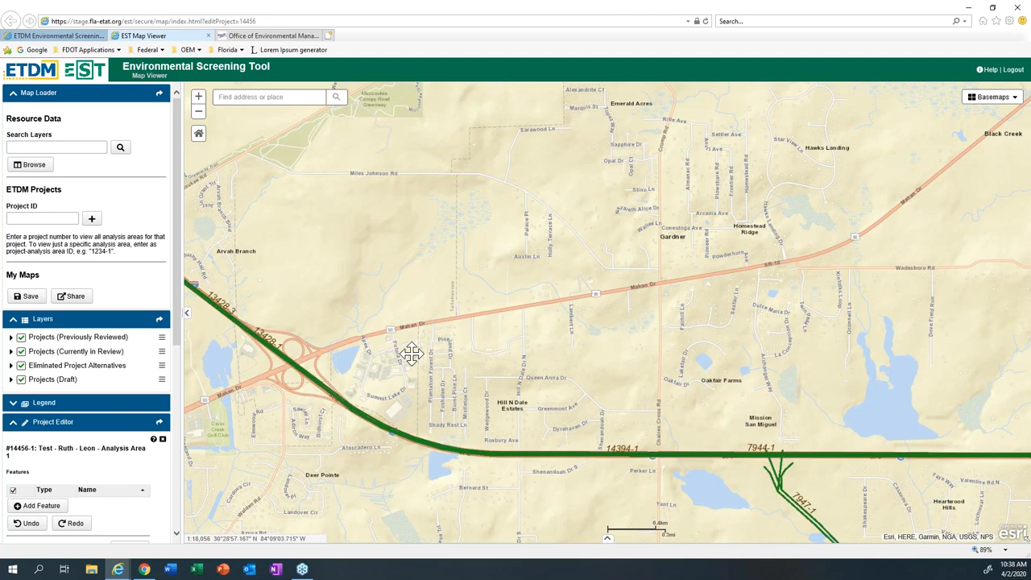
pyautogui.moveTo(412, 352); pyautogui.dragTo(621, 241)
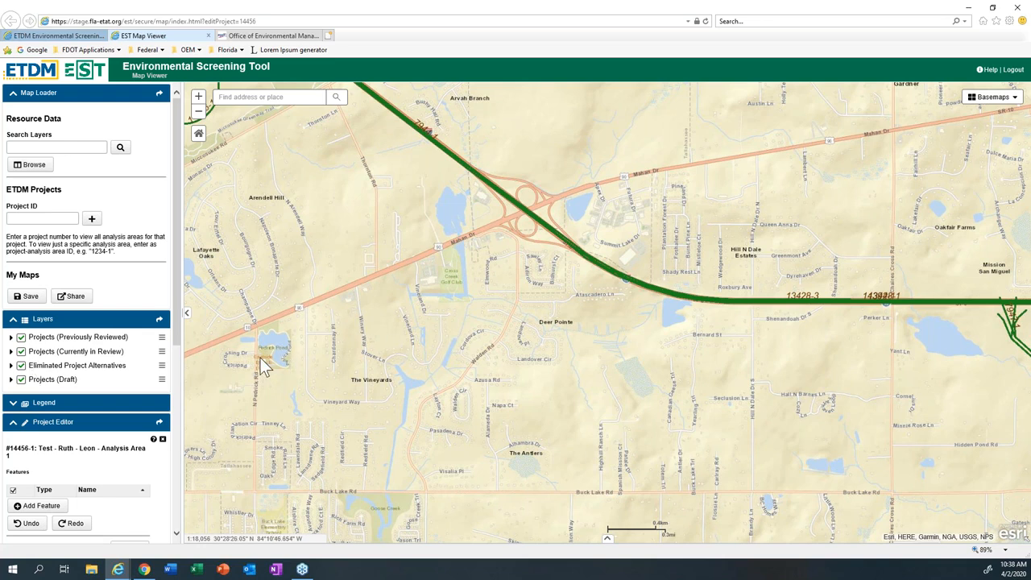
# Step: Collapse the Layers, Map Loader, AOI Editor and Zoom to Region sections, keeping the Project Editor expanded
pyautogui.scroll(-1, 182, 351)
pyautogui.scroll(-1, 181, 351)
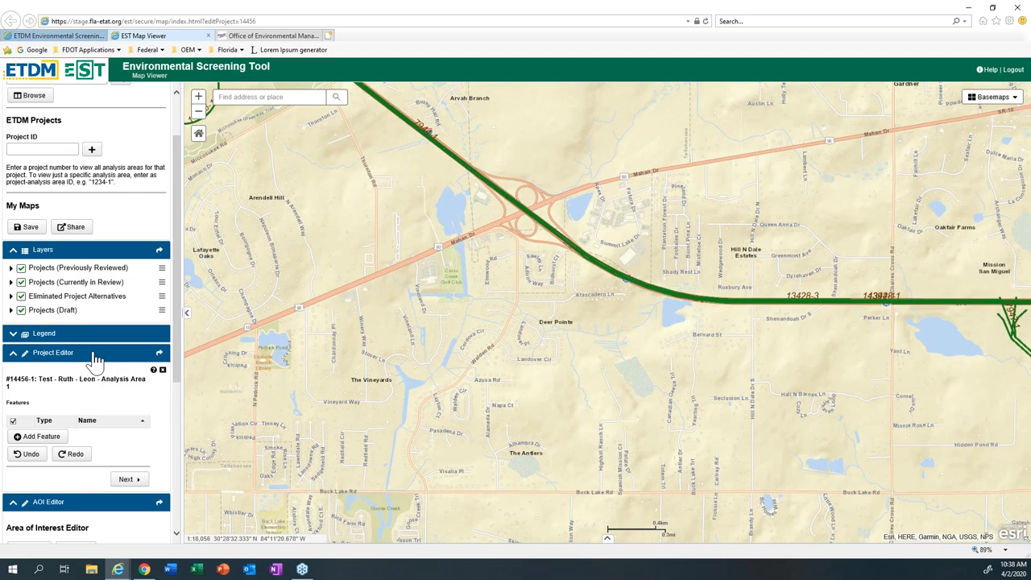
pyautogui.click(12, 253)
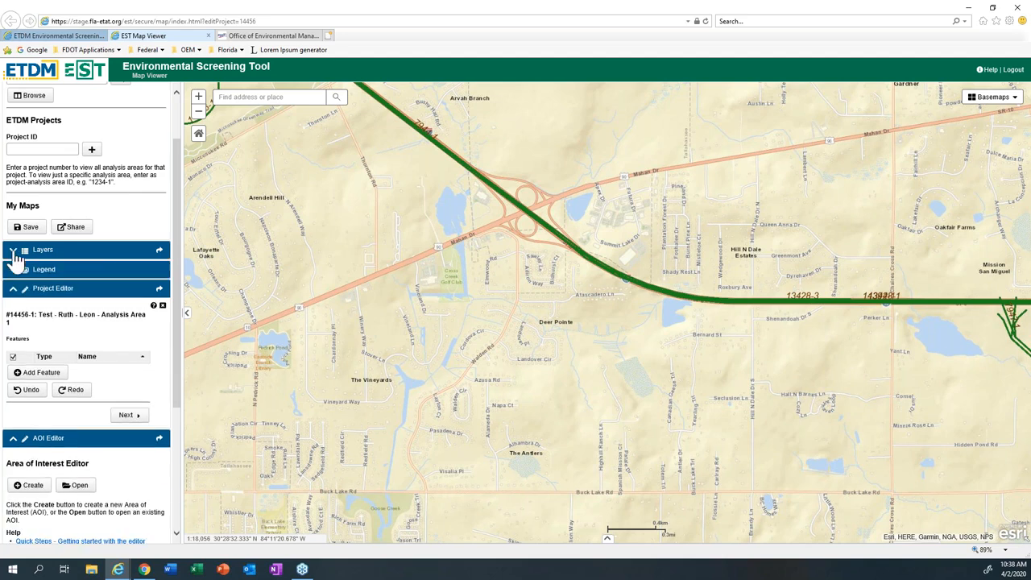
pyautogui.moveTo(176, 286); pyautogui.dragTo(185, 243)
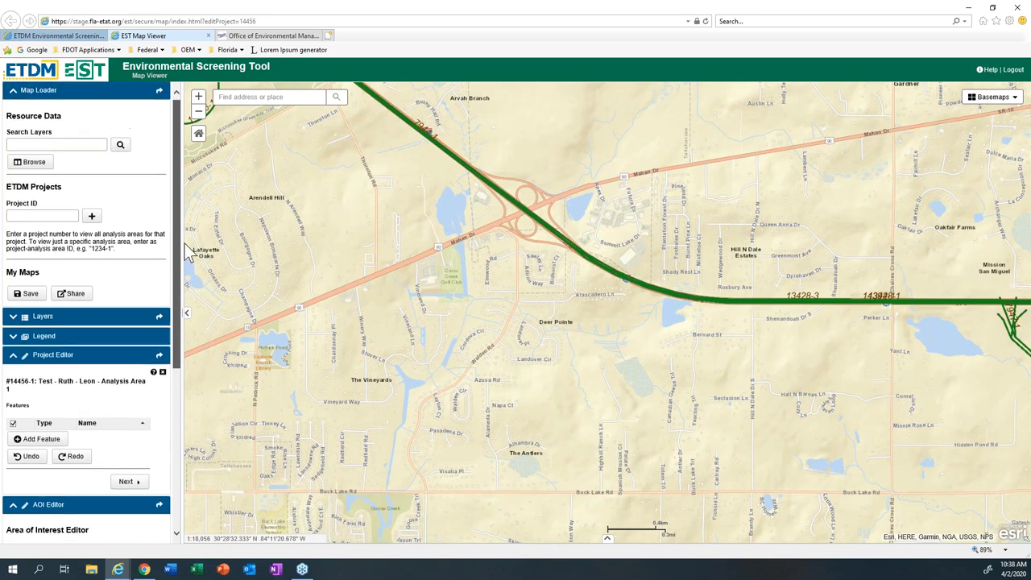
pyautogui.click(13, 93)
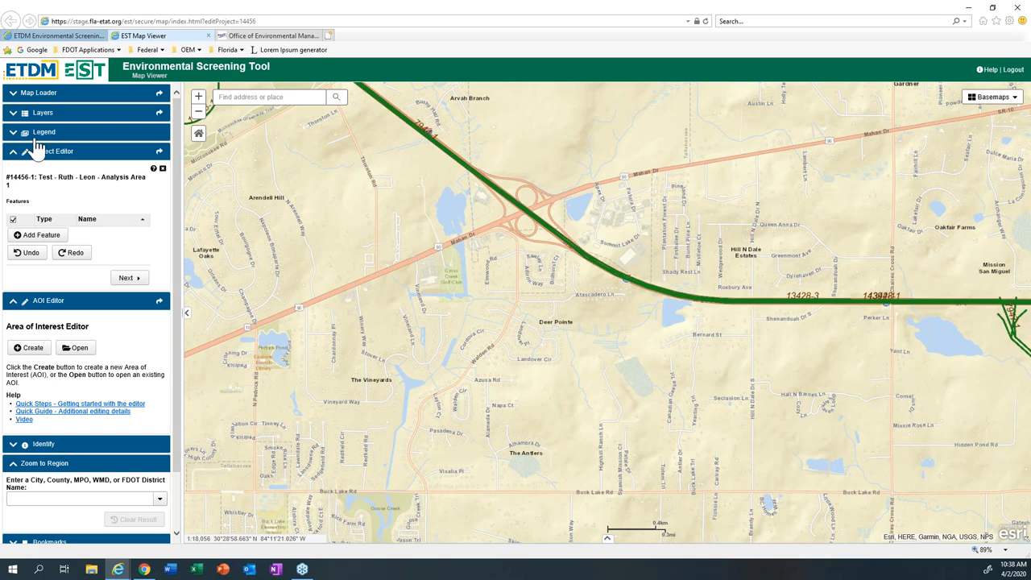
pyautogui.click(13, 303)
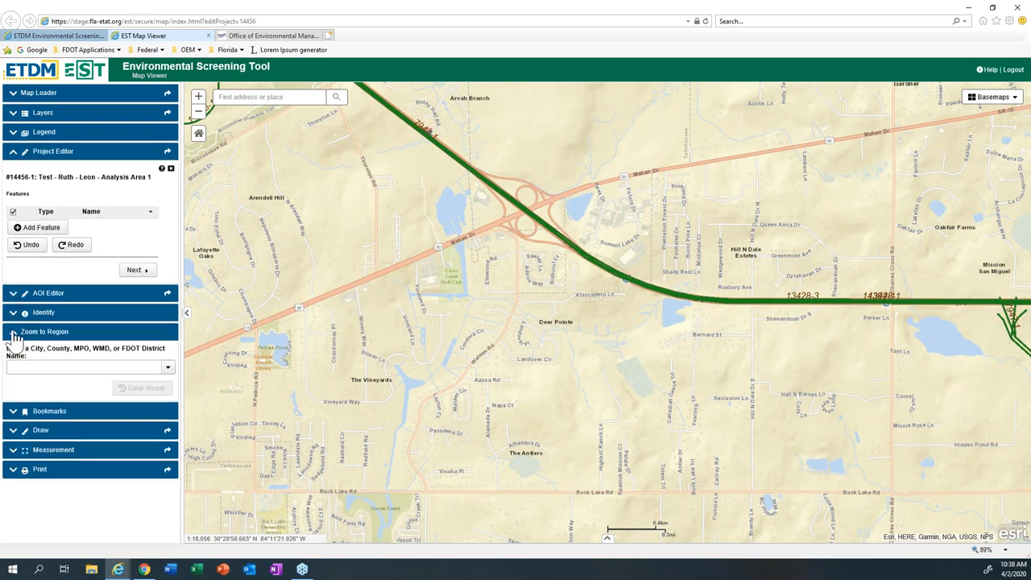
pyautogui.click(13, 339)
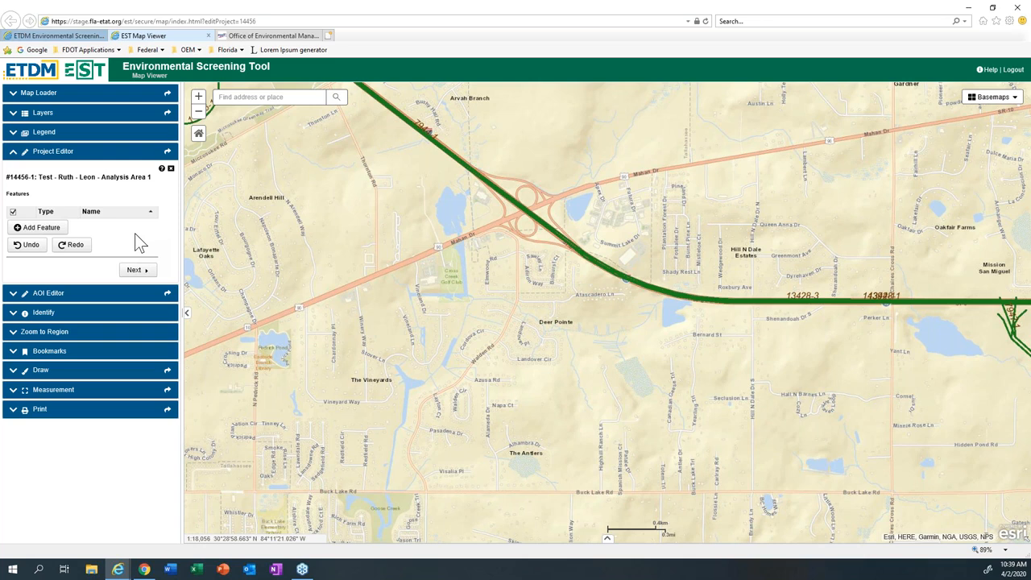
# Step: Add a line feature extracted from the RCI basemap along Mahan Drive, from Pedrick Pond to just southwest of the interstate interchange
pyautogui.click(50, 233)
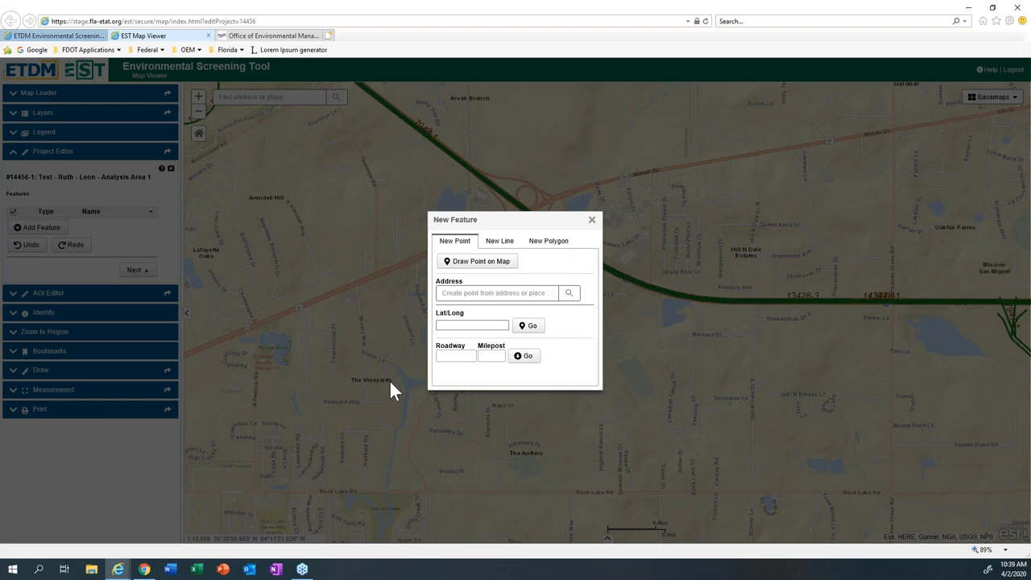
pyautogui.click(485, 357)
pyautogui.click(540, 246)
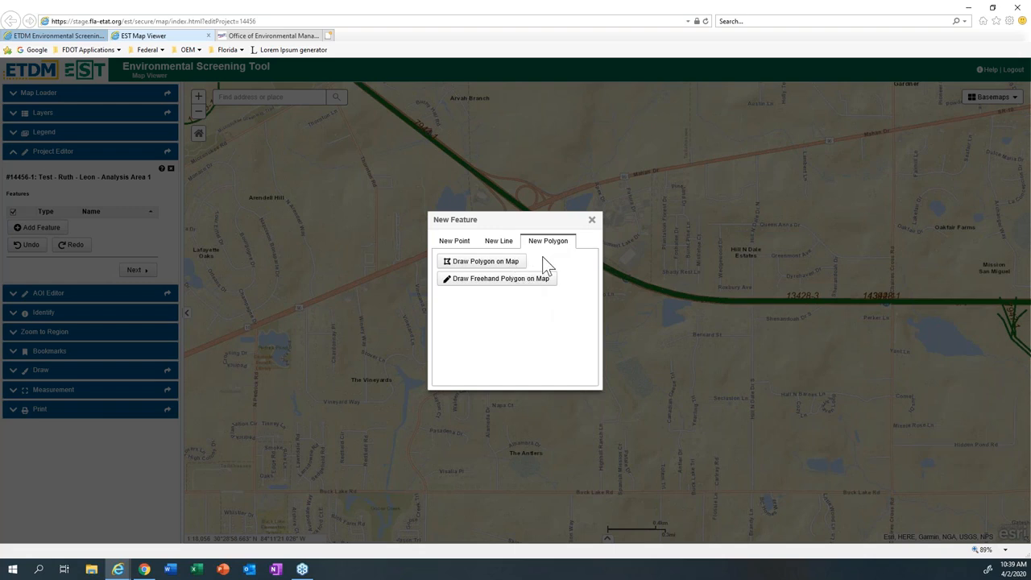
pyautogui.click(495, 244)
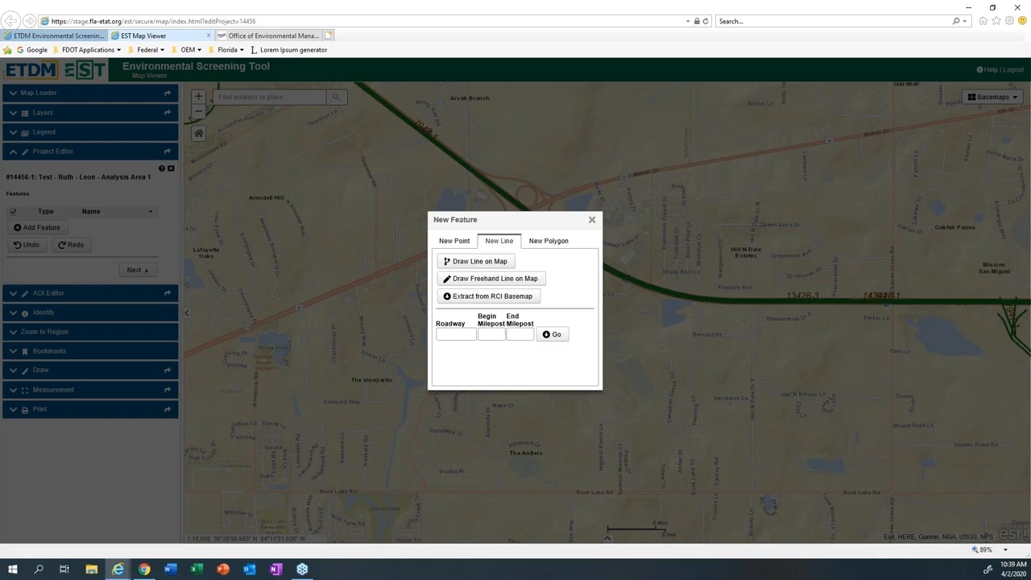
pyautogui.click(525, 301)
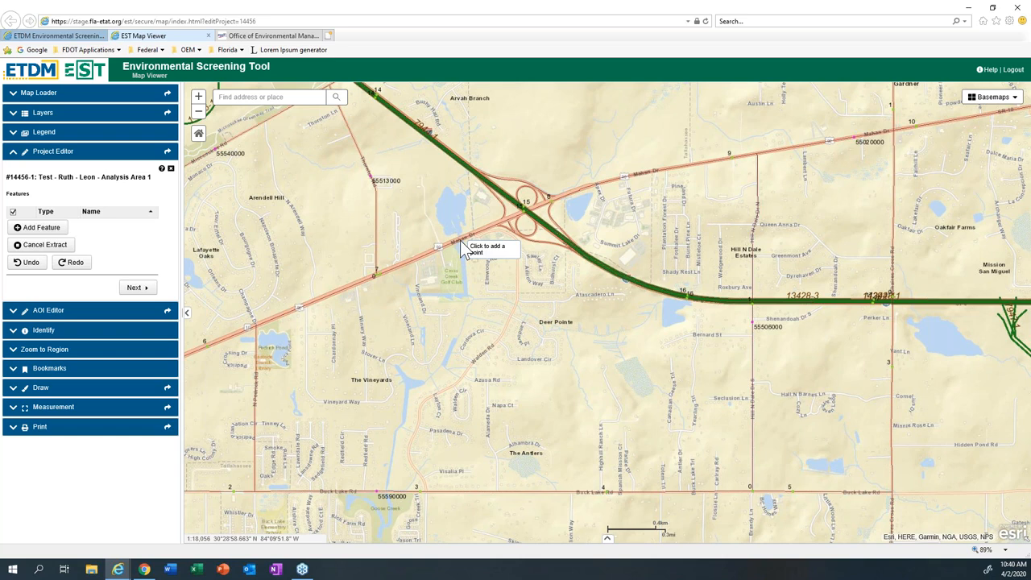
pyautogui.click(261, 327)
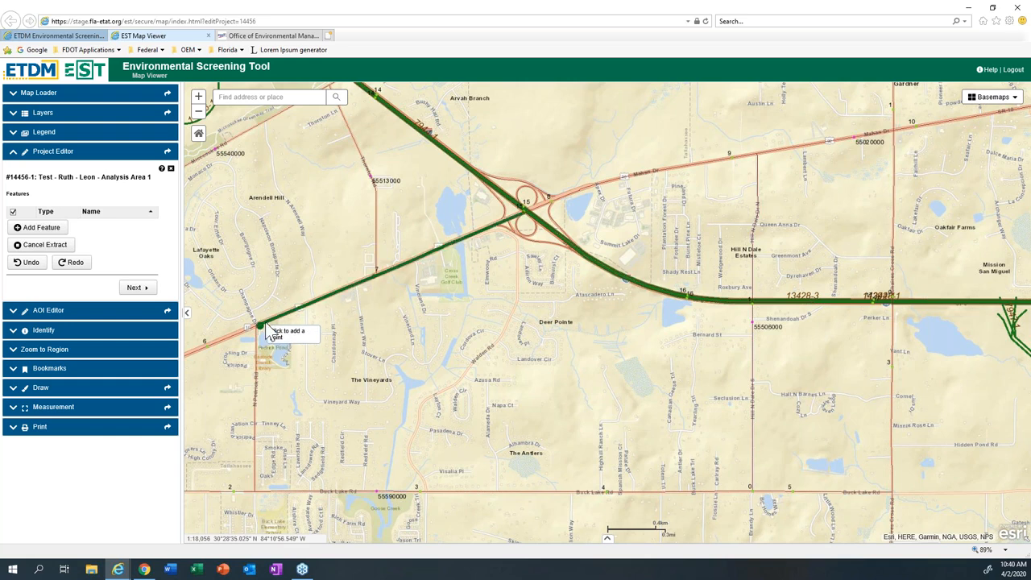
pyautogui.click(474, 234)
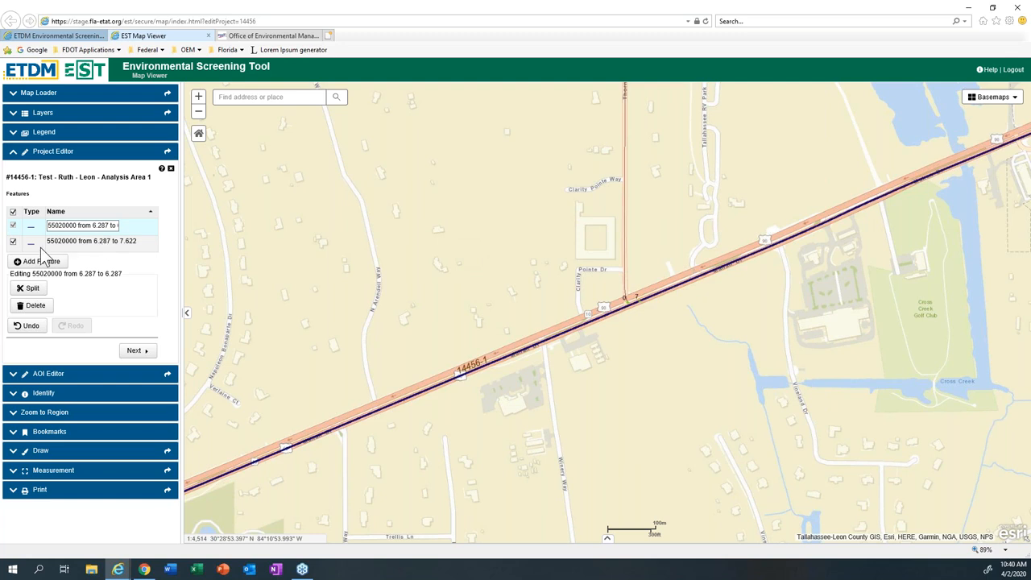
# Step: Delete the zero-length feature "55020000 from 6.287 to 6.287" and select the remaining extracted line for editing
pyautogui.click(91, 242)
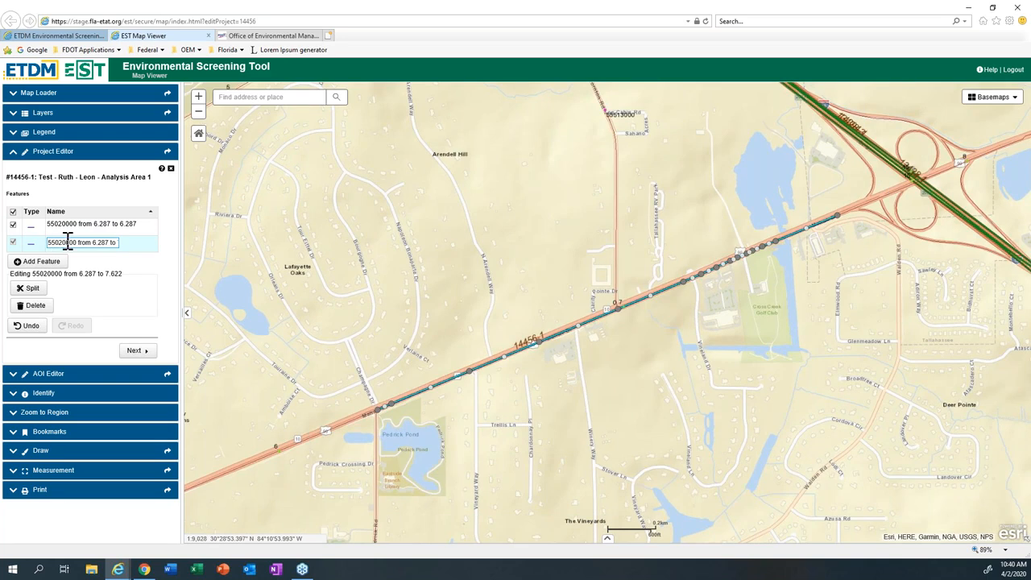
pyautogui.click(121, 226)
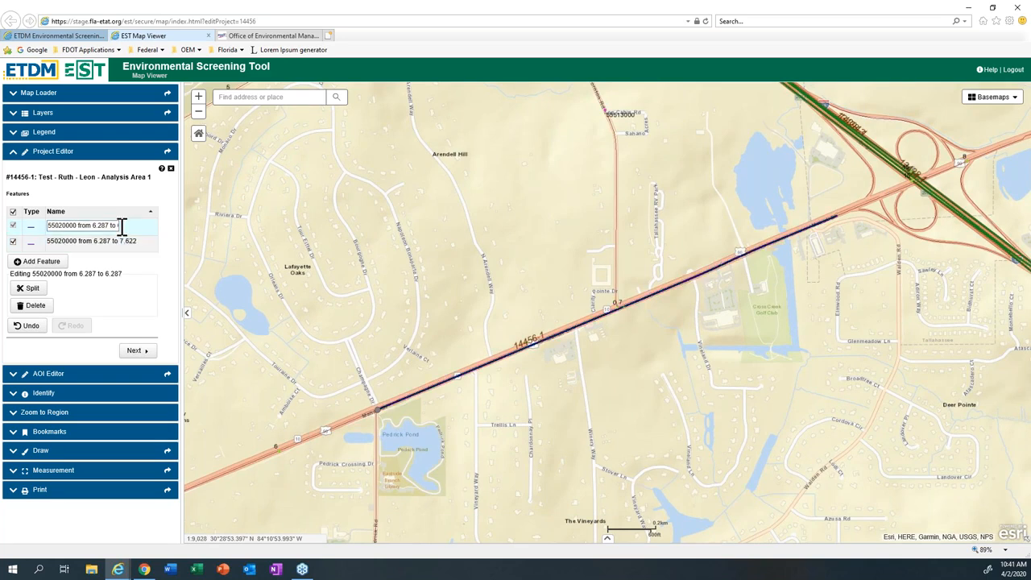
pyautogui.click(36, 307)
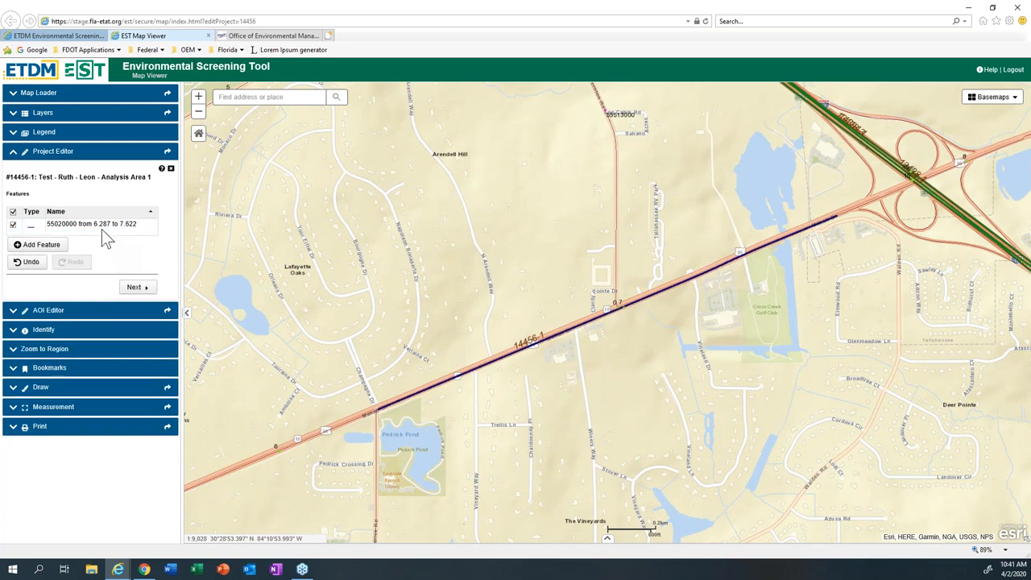
pyautogui.click(101, 229)
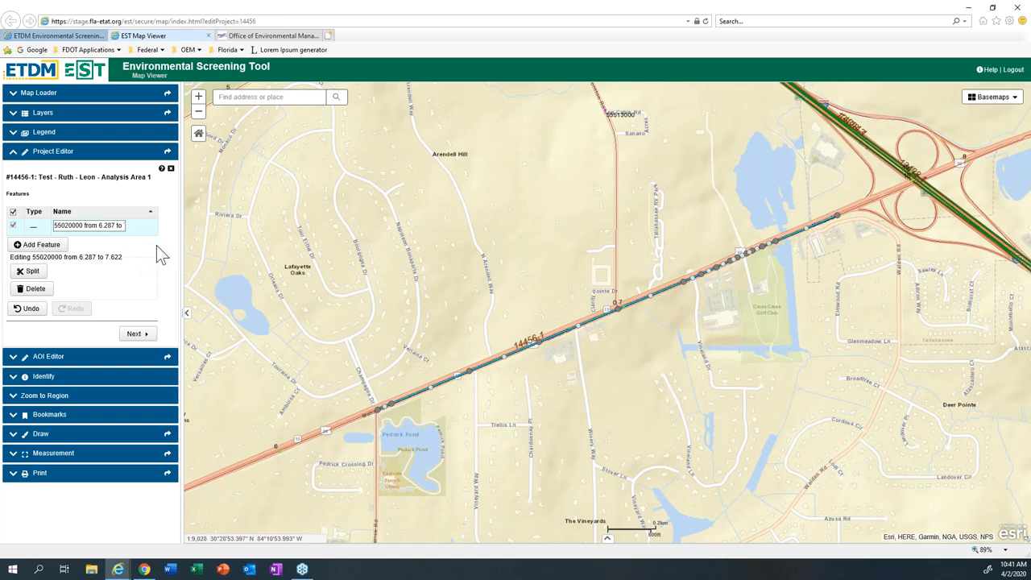
# Step: Add a line feature drawn vertex by vertex just south of Mahan Drive, from northeast of Pedrick Pond to Winery Way
pyautogui.click(29, 249)
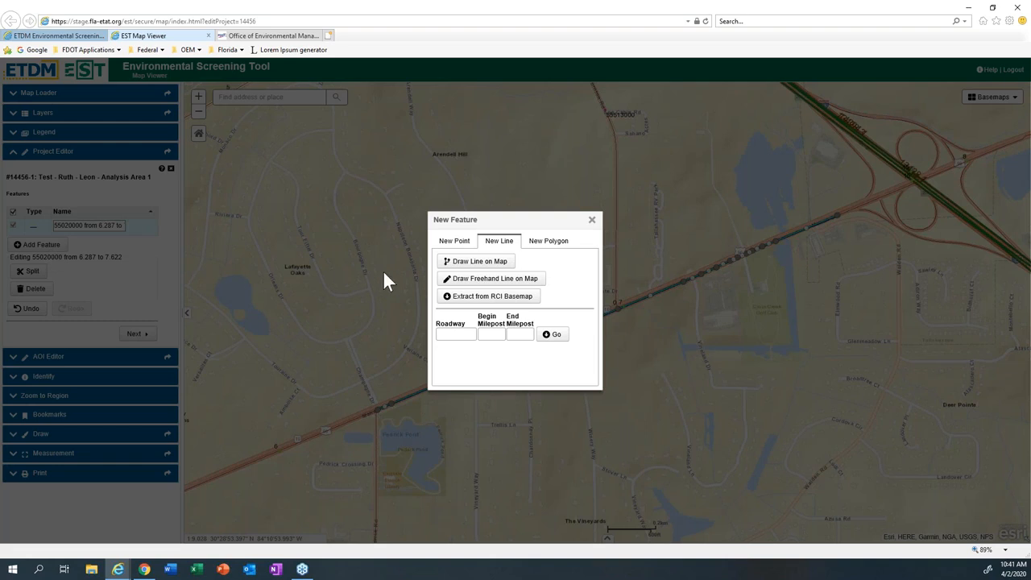
pyautogui.click(465, 263)
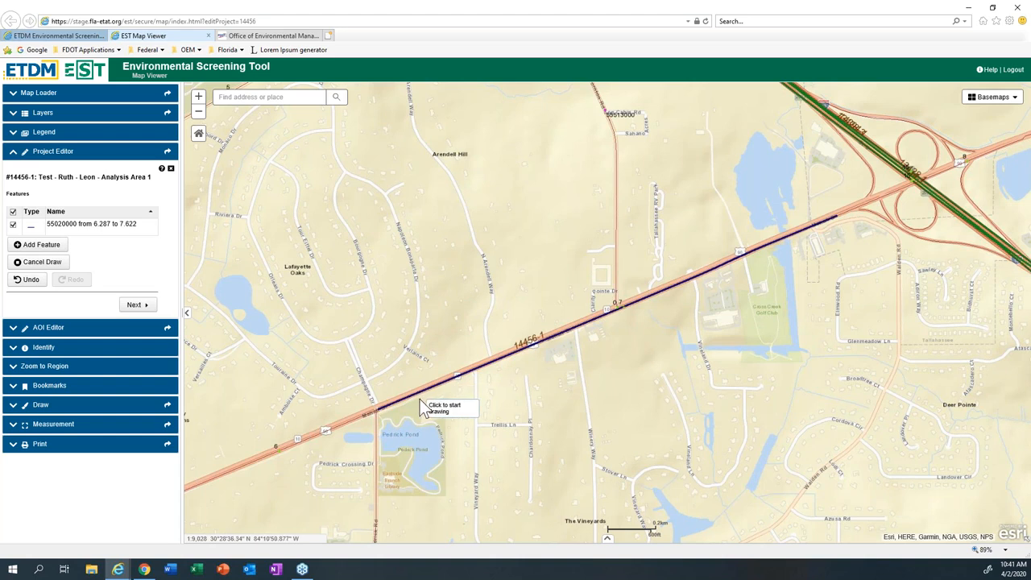
pyautogui.moveTo(421, 400); pyautogui.dragTo(441, 396)
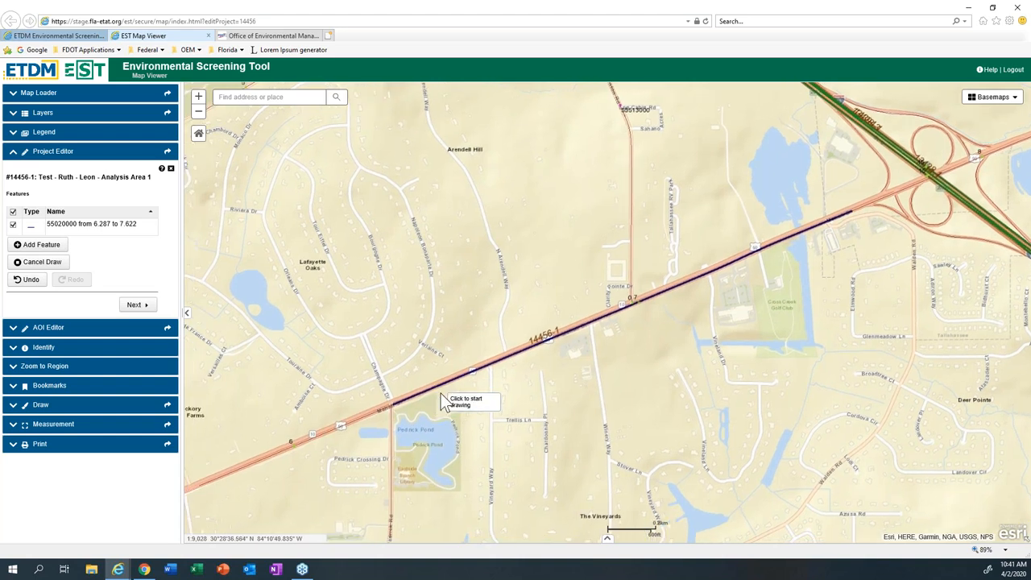
pyautogui.click(441, 393)
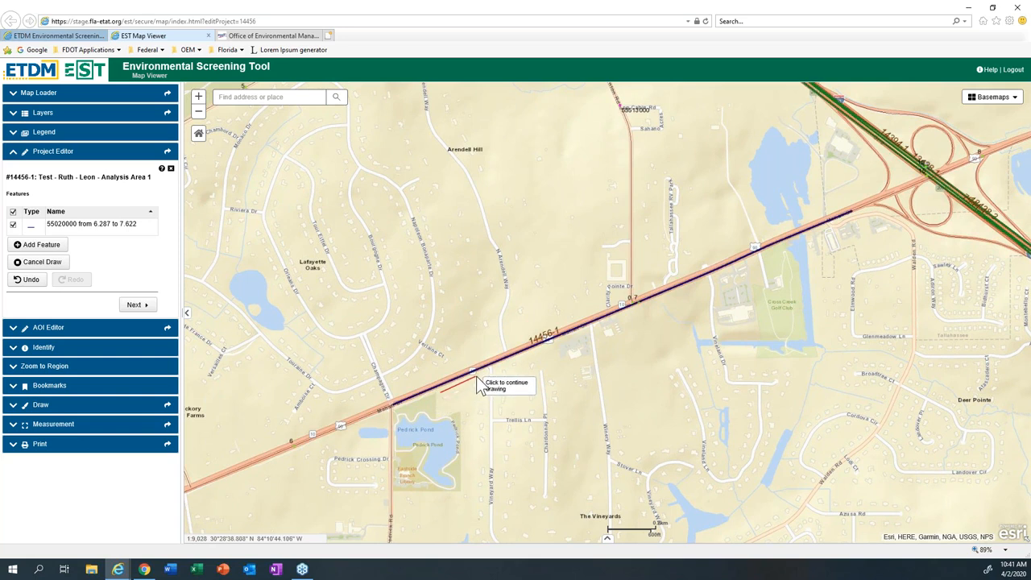
pyautogui.click(478, 376)
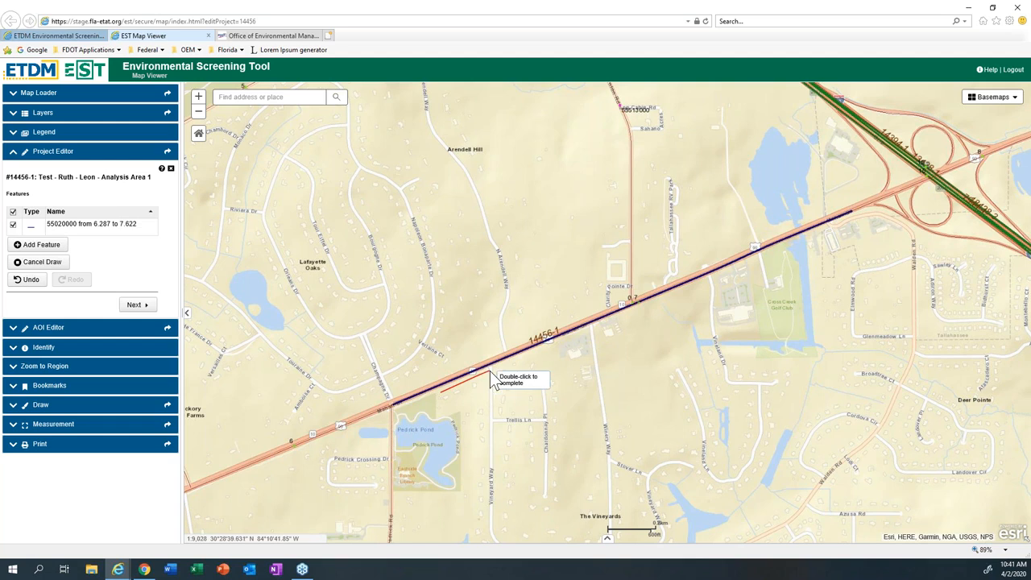
pyautogui.click(501, 364)
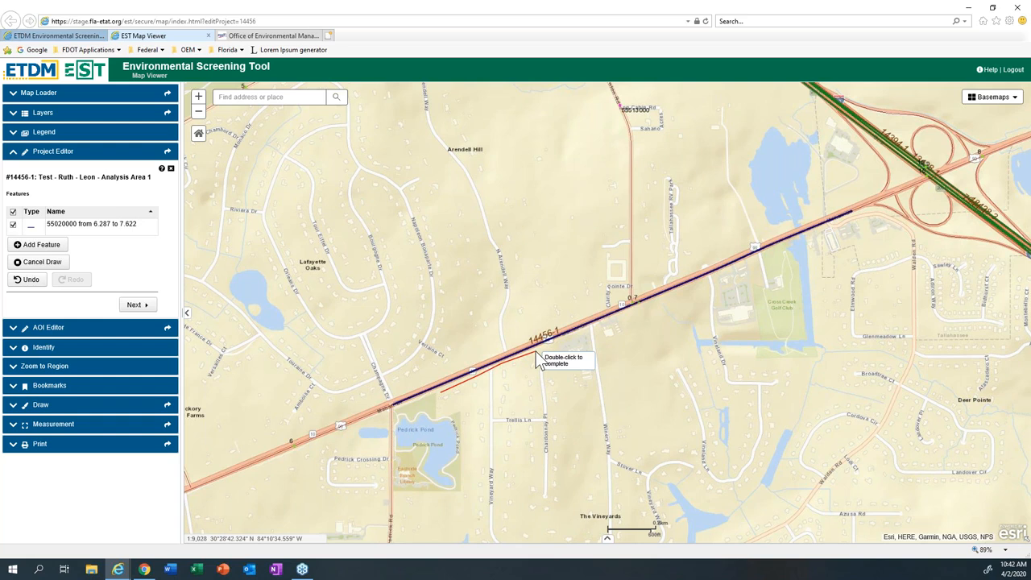
pyautogui.doubleClick(590, 330)
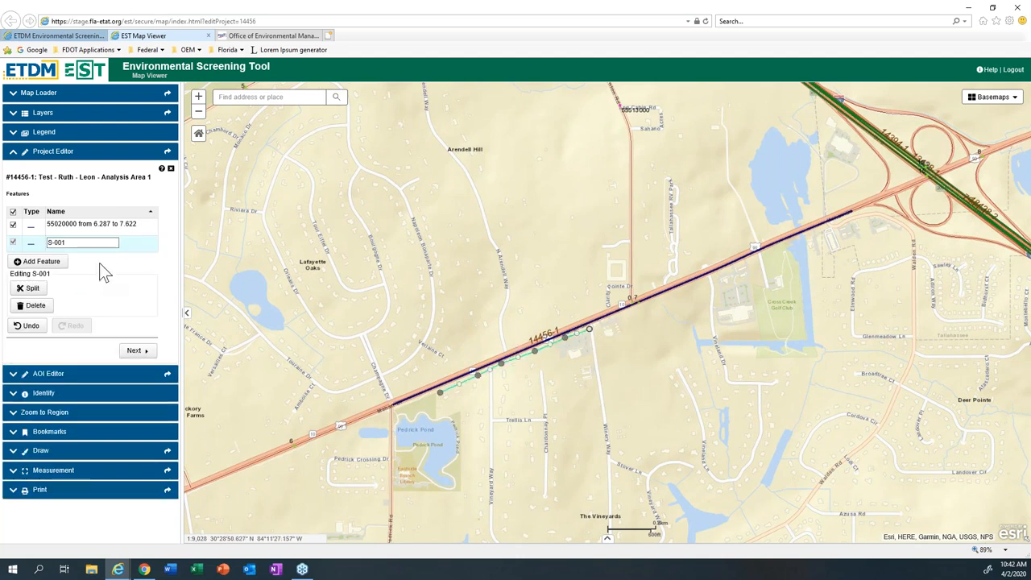
# Step: Rename the newly drawn line feature as Trail and select it for editing
pyautogui.click(75, 244)
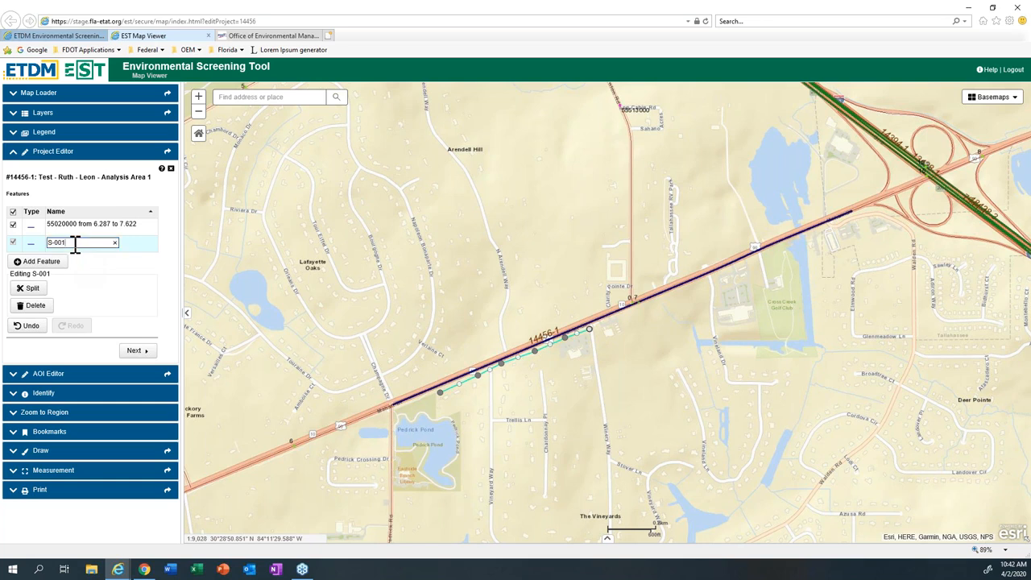
pyautogui.moveTo(64, 242); pyautogui.dragTo(50, 244)
pyautogui.write('Trail')
pyautogui.press('Return')
pyautogui.click(127, 225)
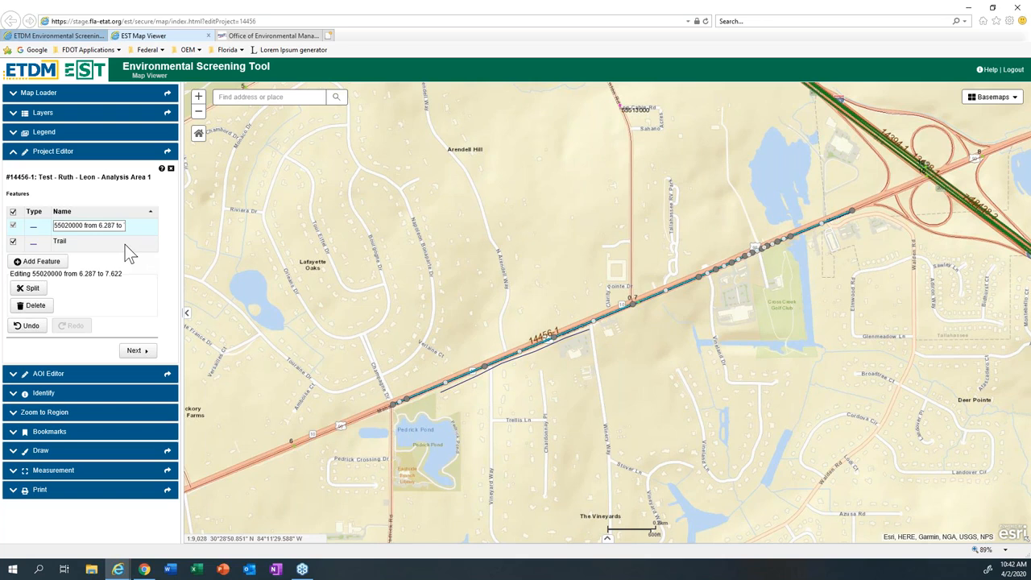
pyautogui.click(124, 244)
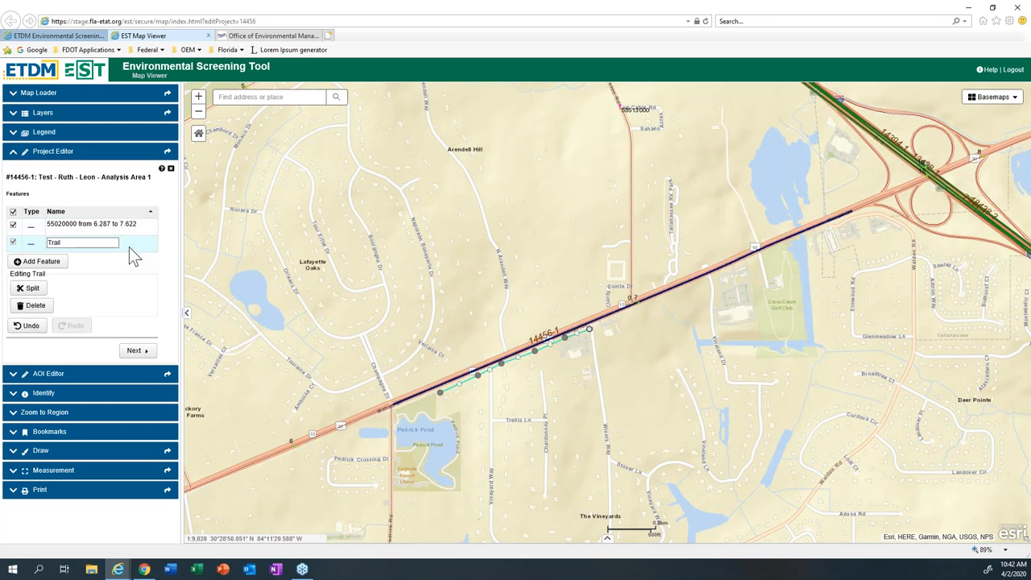
# Step: Draw a freehand line feature along N Arendell Way north of Mahan Drive, and delete it
pyautogui.click(38, 261)
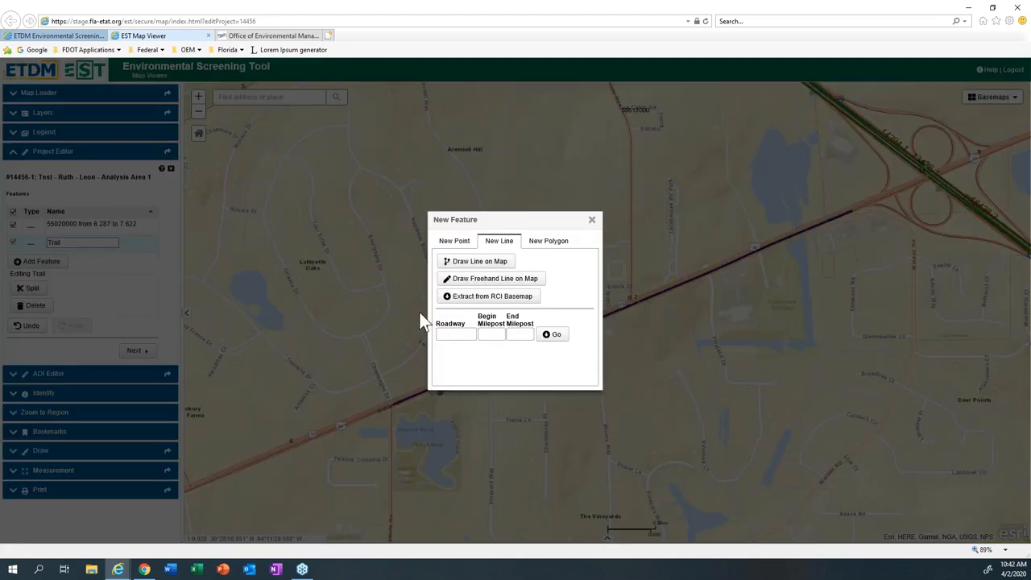
pyautogui.click(509, 279)
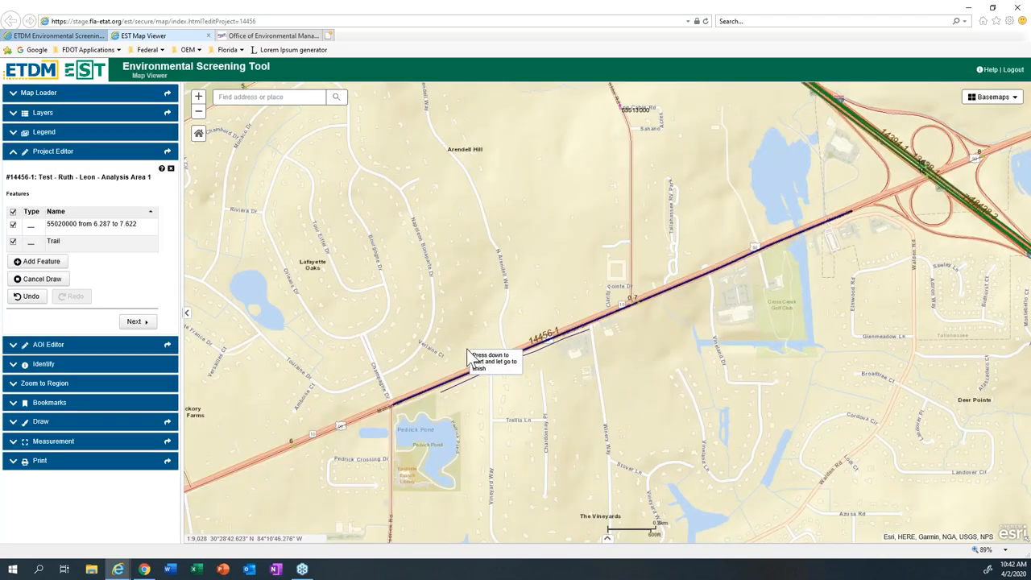
pyautogui.moveTo(420, 377); pyautogui.dragTo(508, 356)
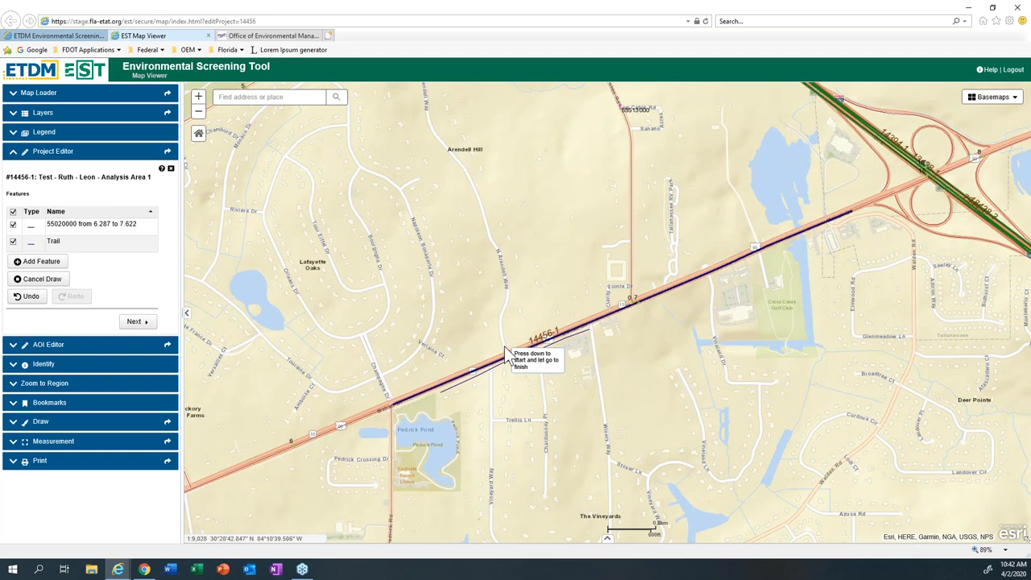
pyautogui.moveTo(500, 325)
pyautogui.mouseDown()
pyautogui.moveTo(504, 345)
pyautogui.moveTo(502, 271)
pyautogui.mouseUp()
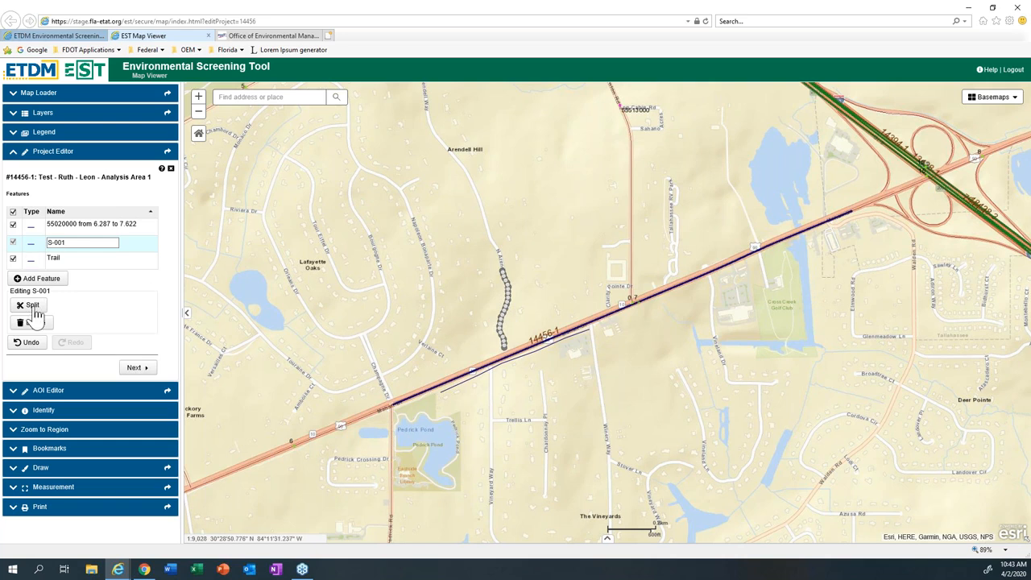
pyautogui.click(47, 322)
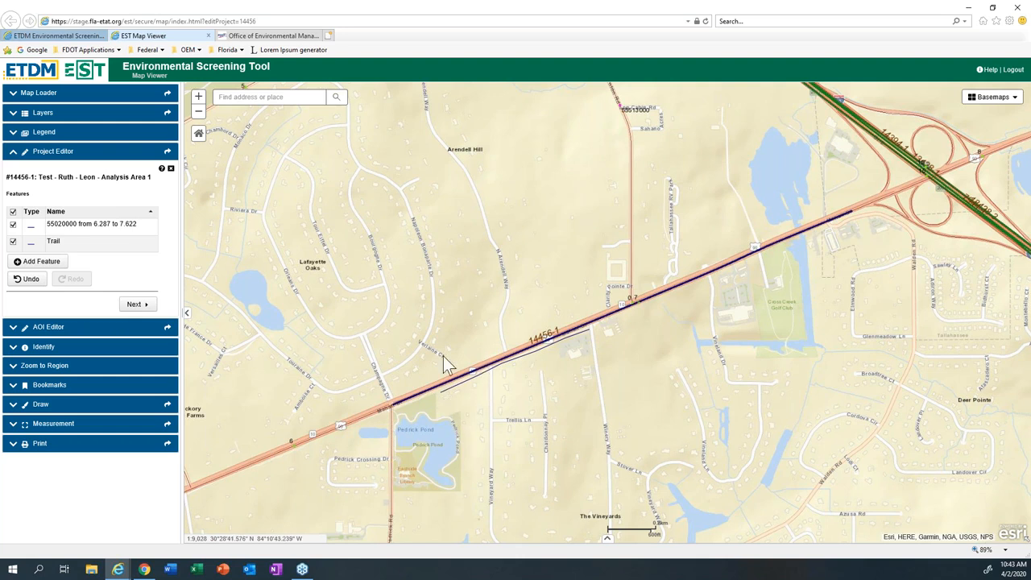
pyautogui.click(52, 263)
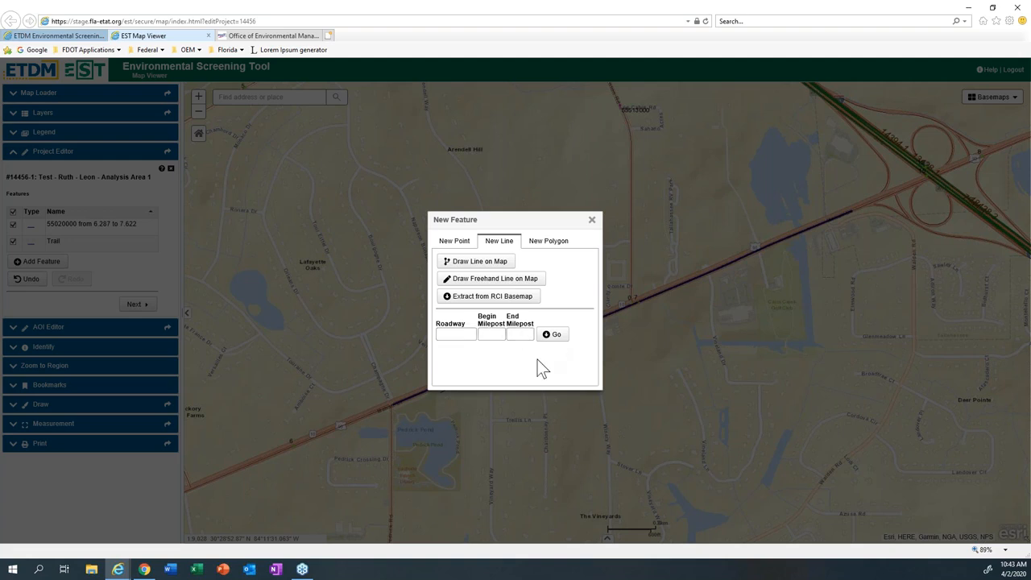
pyautogui.click(591, 221)
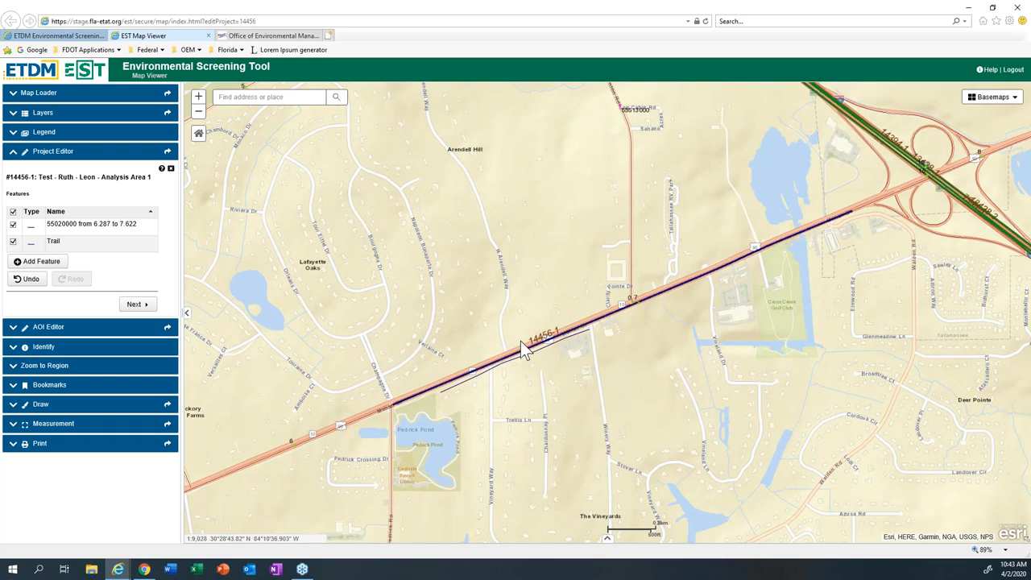
# Step: Add a point feature placed on the map beside Mahan Drive, just north of Cross Creek Golf Club
pyautogui.click(29, 269)
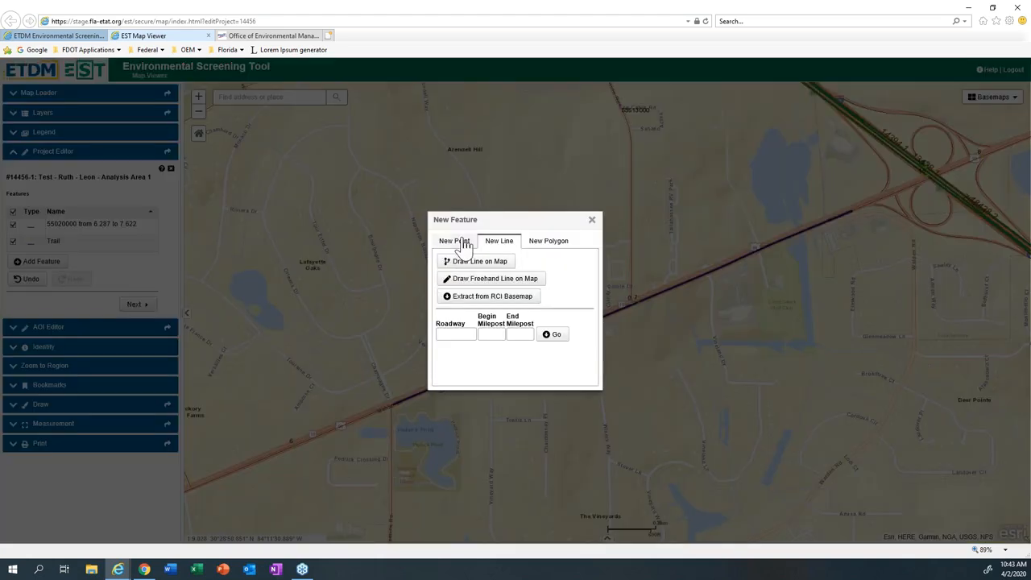
pyautogui.click(456, 241)
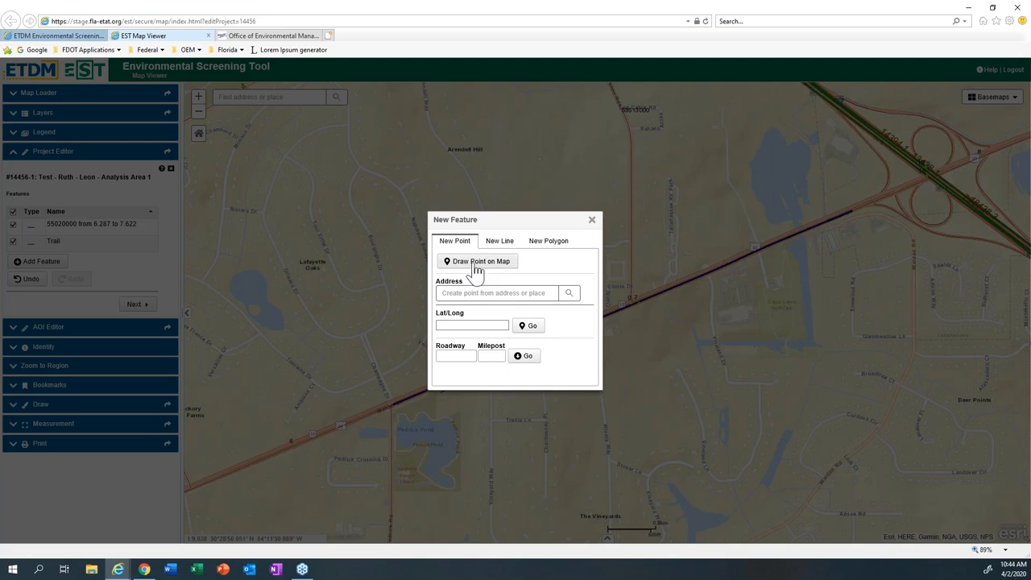
pyautogui.click(475, 263)
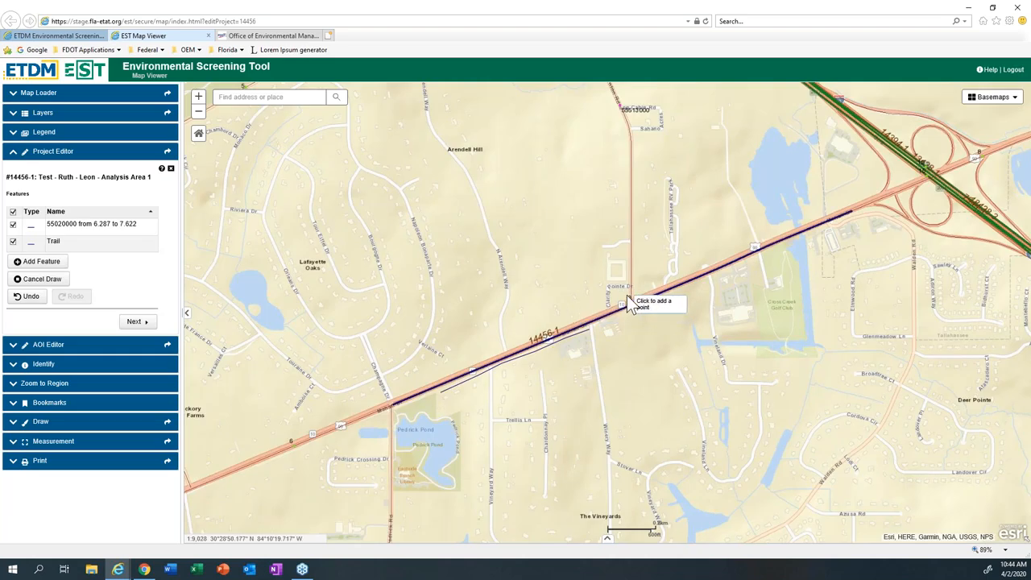
pyautogui.click(634, 298)
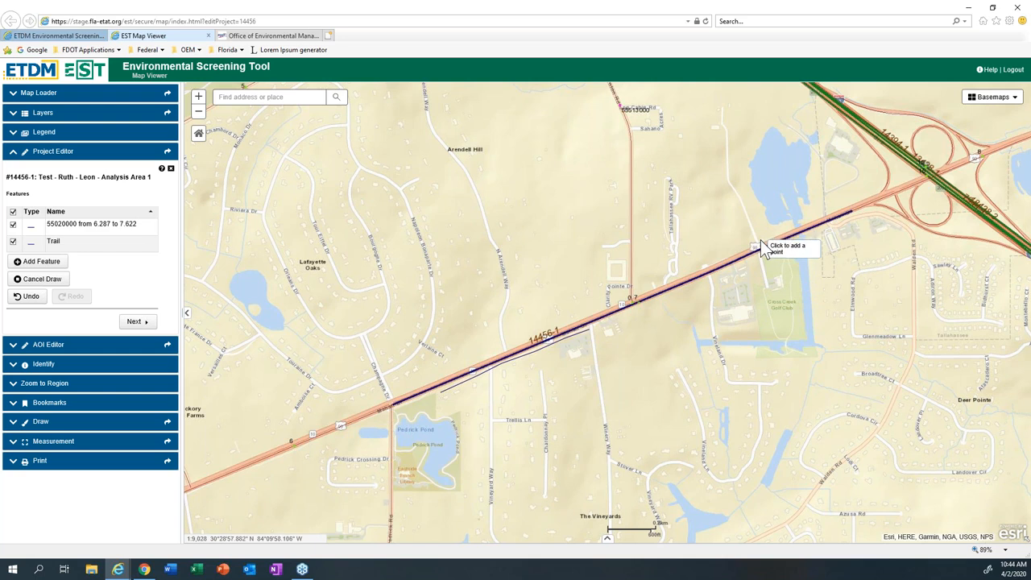
pyautogui.click(761, 241)
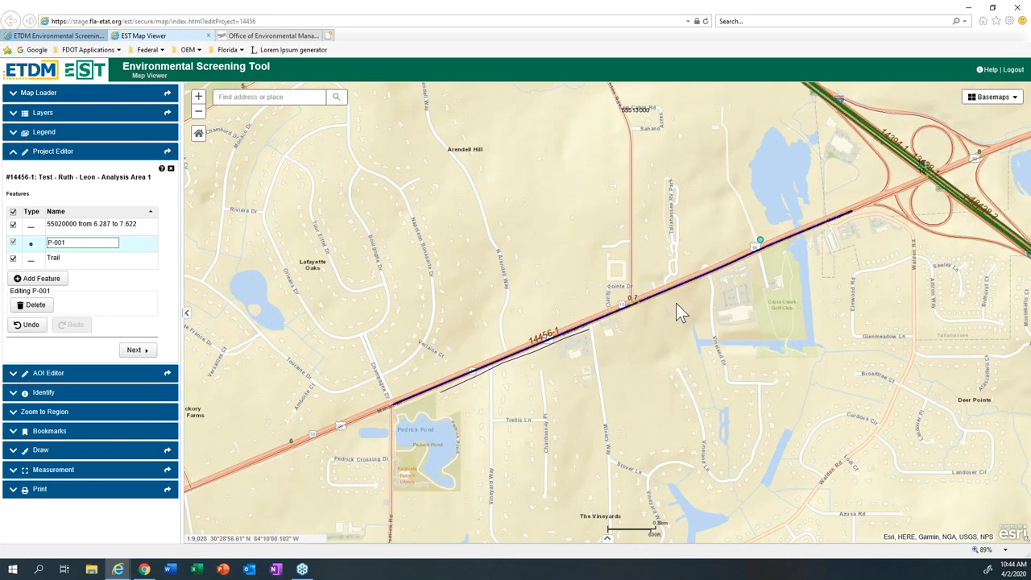
# Step: Add a second point feature from a place search for Pedrick Pond Park in Tallahassee
pyautogui.click(57, 285)
pyautogui.click(465, 294)
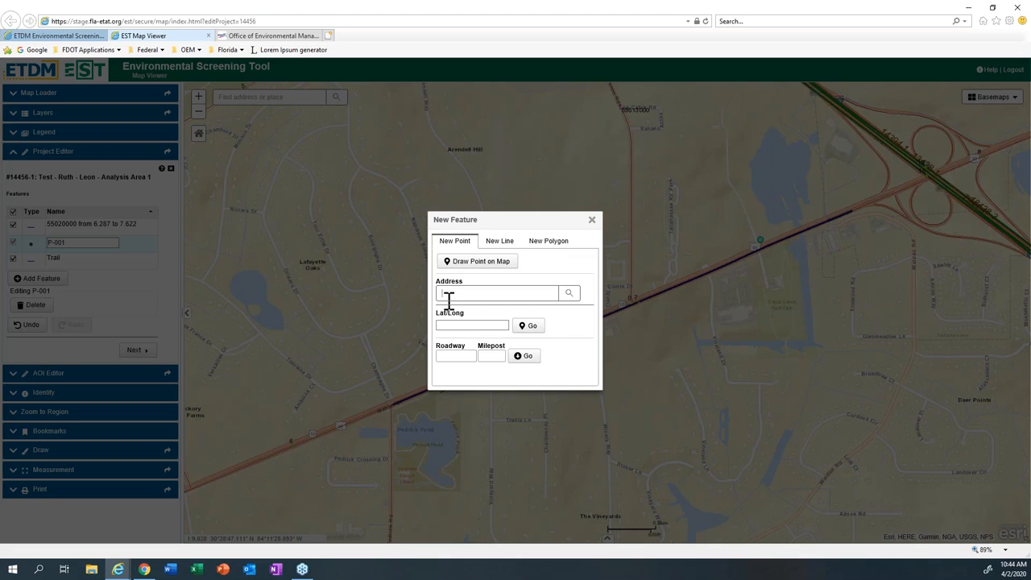
pyautogui.write('Pedro')
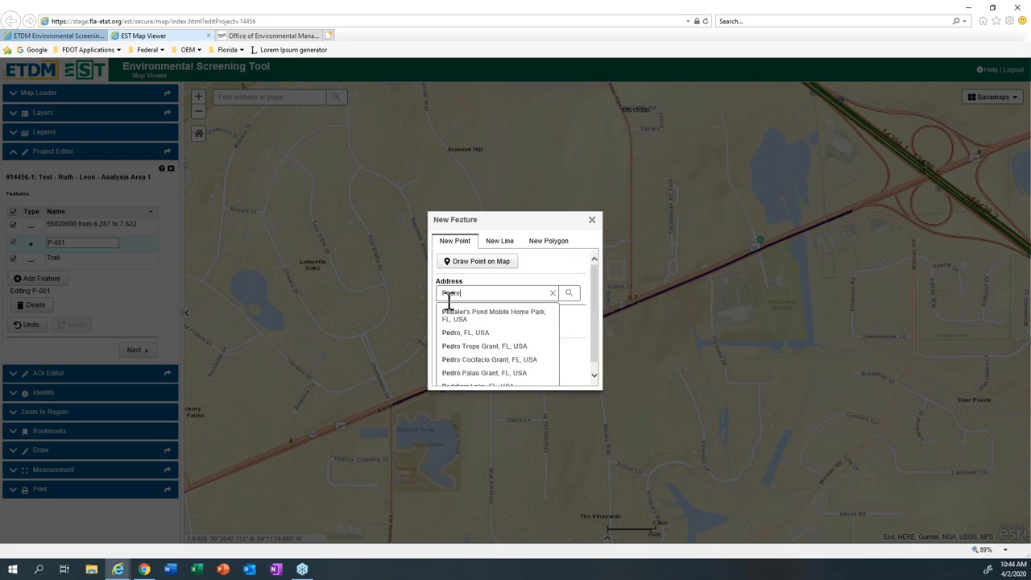
pyautogui.press('BackSpace')
pyautogui.write('ick')
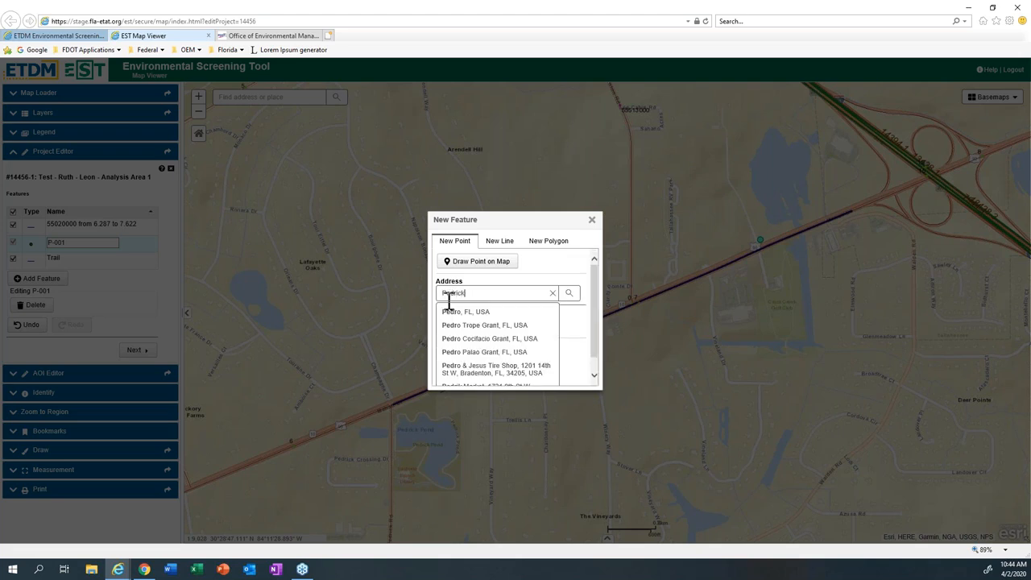
pyautogui.write(' Pl')
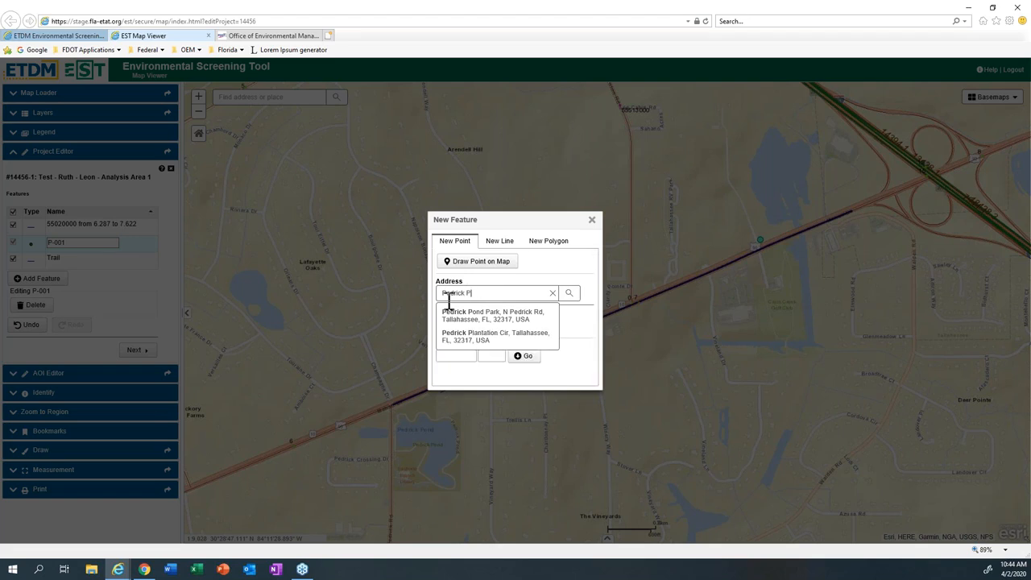
pyautogui.press('BackSpace')
pyautogui.write('on')
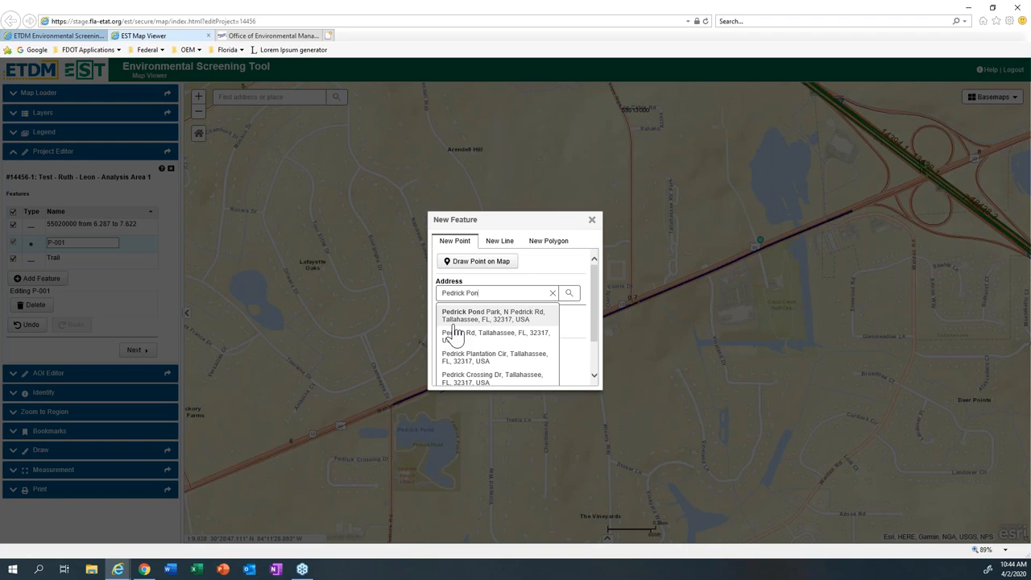
pyautogui.click(457, 316)
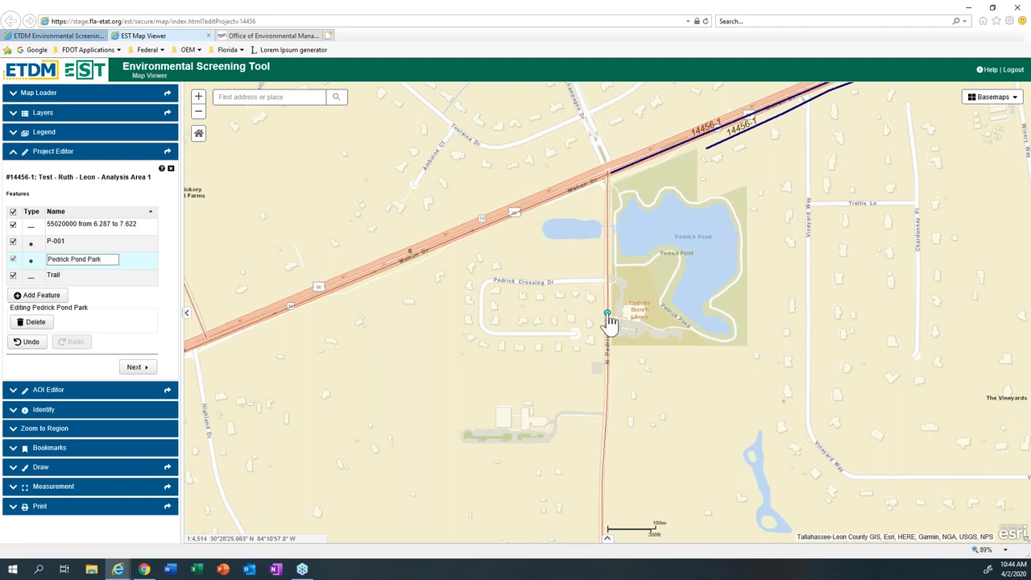
# Step: Move the Pedrick Pond Park point to the north side of Mahan Drive, just west of Champagne Dr
pyautogui.moveTo(608, 313); pyautogui.dragTo(594, 166)
pyautogui.scroll(-1, 596, 207)
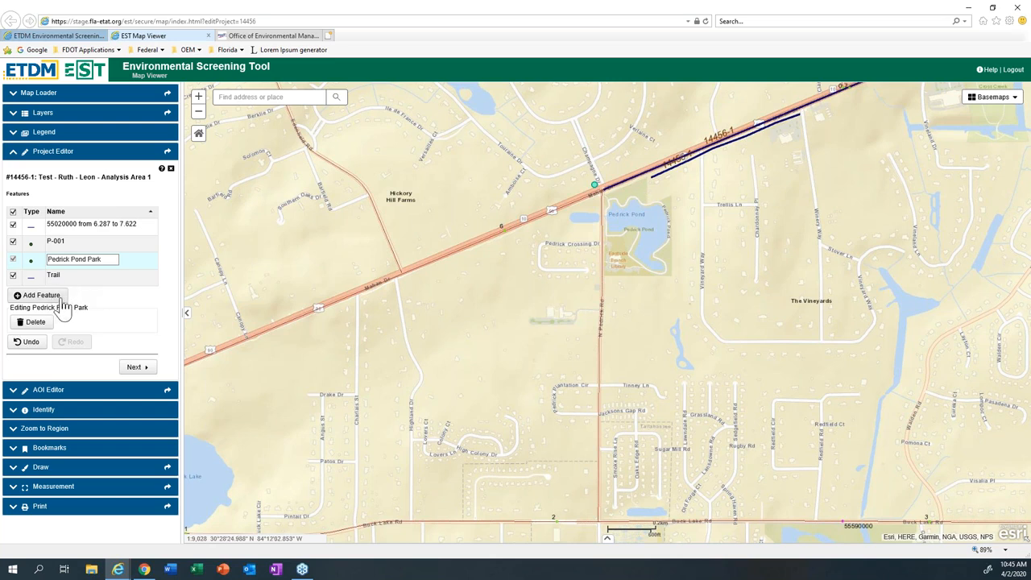
pyautogui.moveTo(607, 207); pyautogui.dragTo(524, 281)
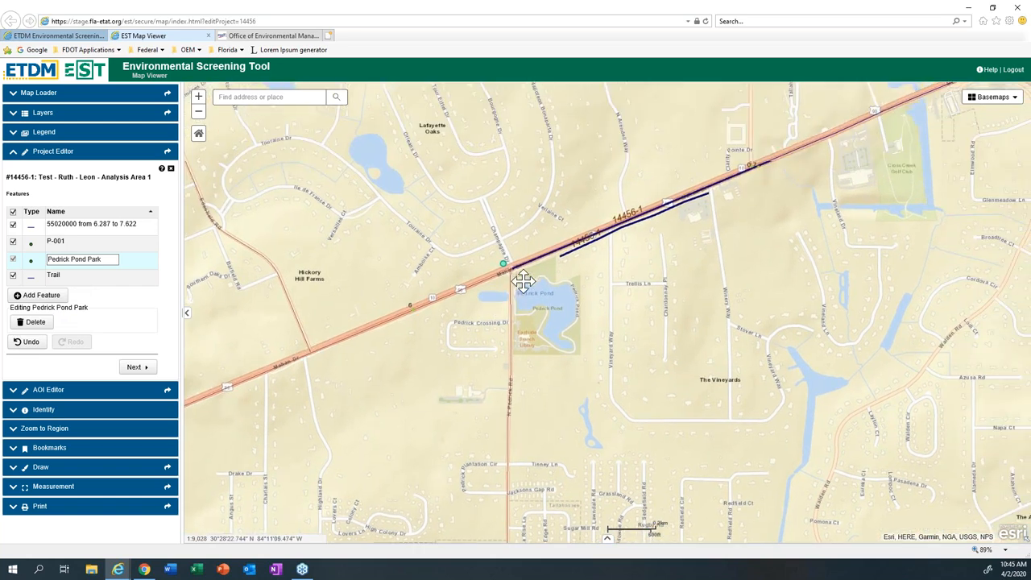
# Step: Add a polygon feature drawn on the map around the intersection of Mahan Drive with Champagne Dr and N Pedrick Rd
pyautogui.click(28, 297)
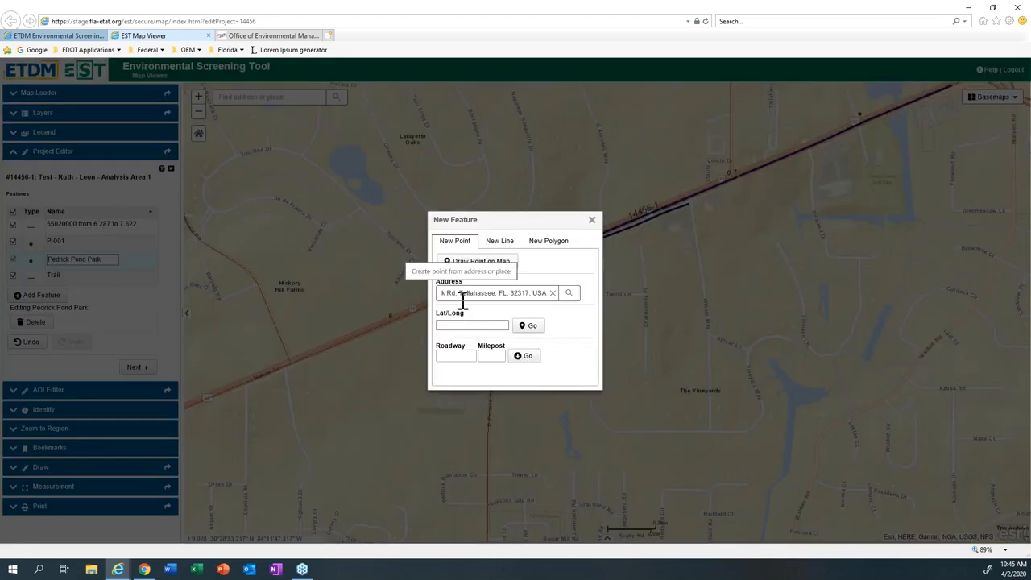
pyautogui.click(466, 326)
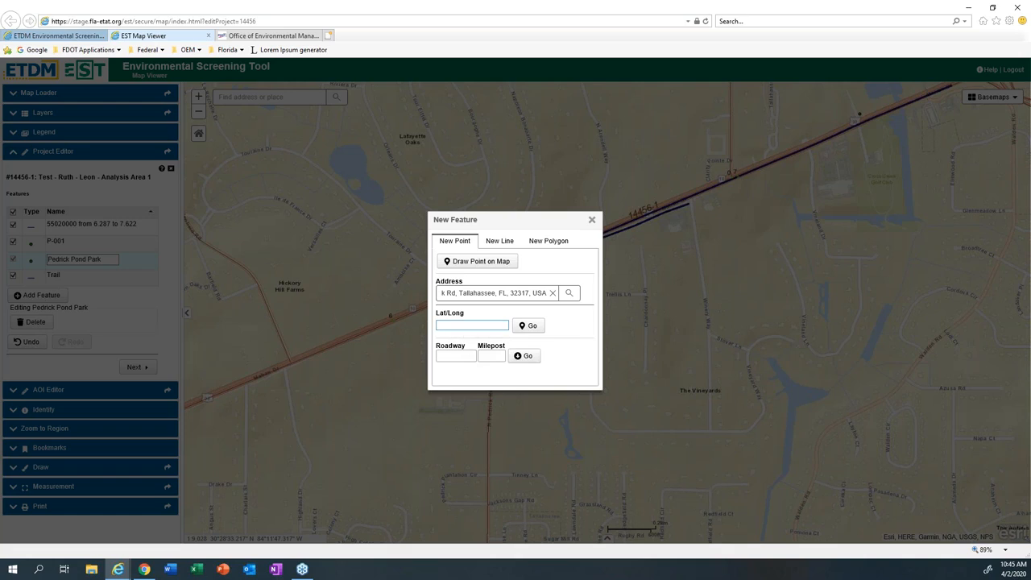
pyautogui.click(457, 359)
pyautogui.click(541, 248)
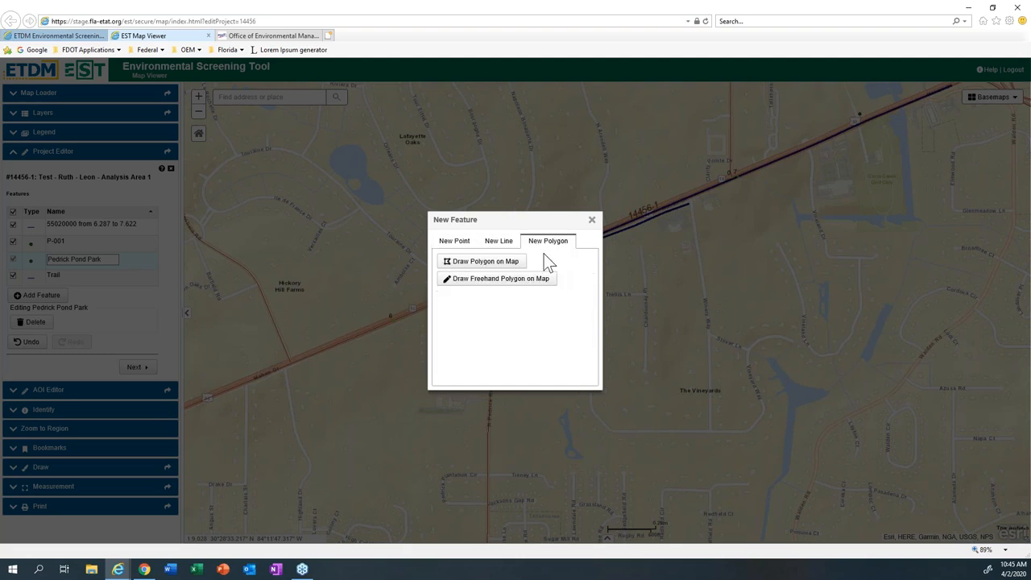
pyautogui.click(502, 261)
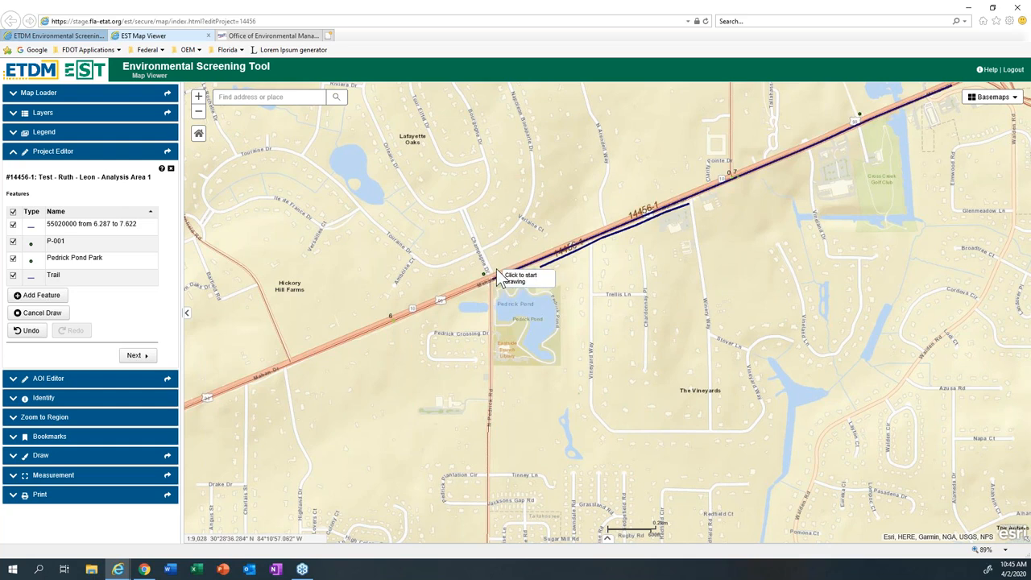
pyautogui.click(490, 263)
pyautogui.click(491, 264)
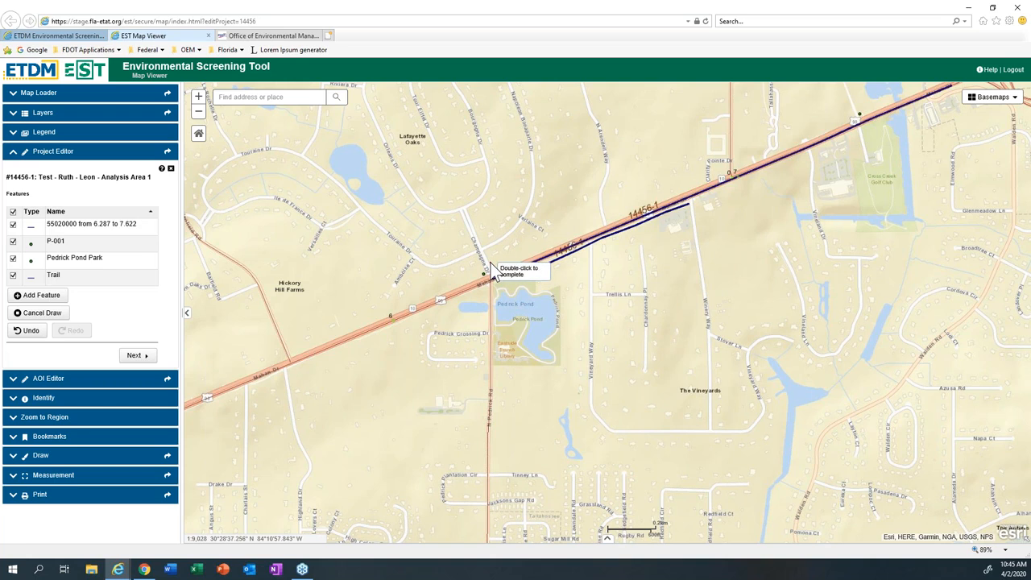
pyautogui.scroll(2, 492, 265)
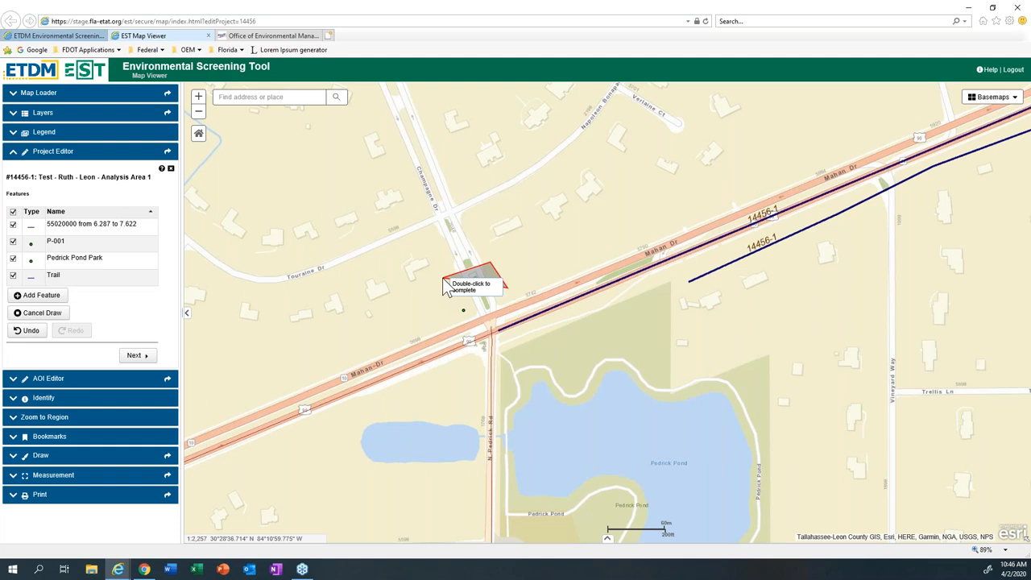
pyautogui.click(442, 278)
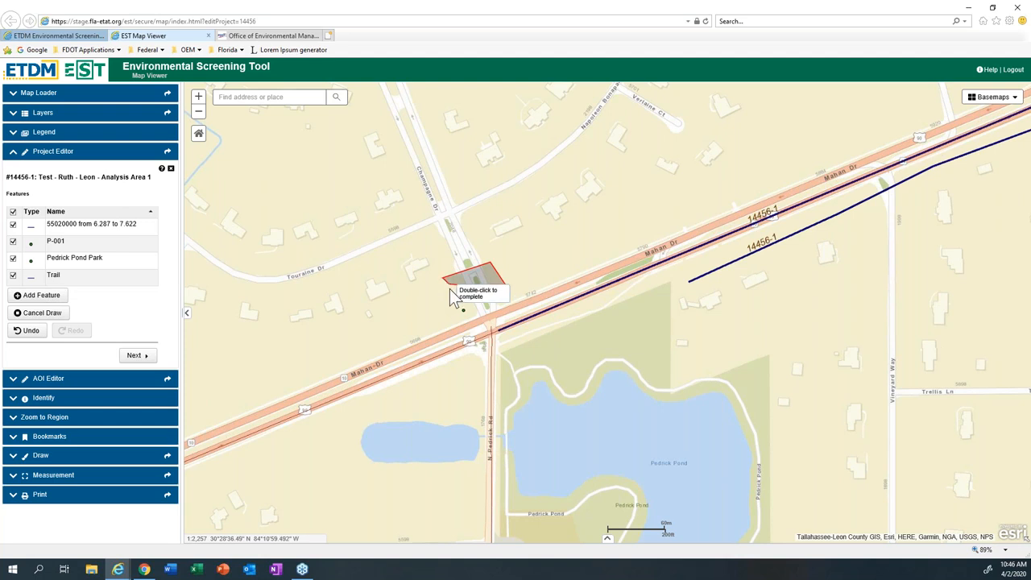
pyautogui.click(464, 311)
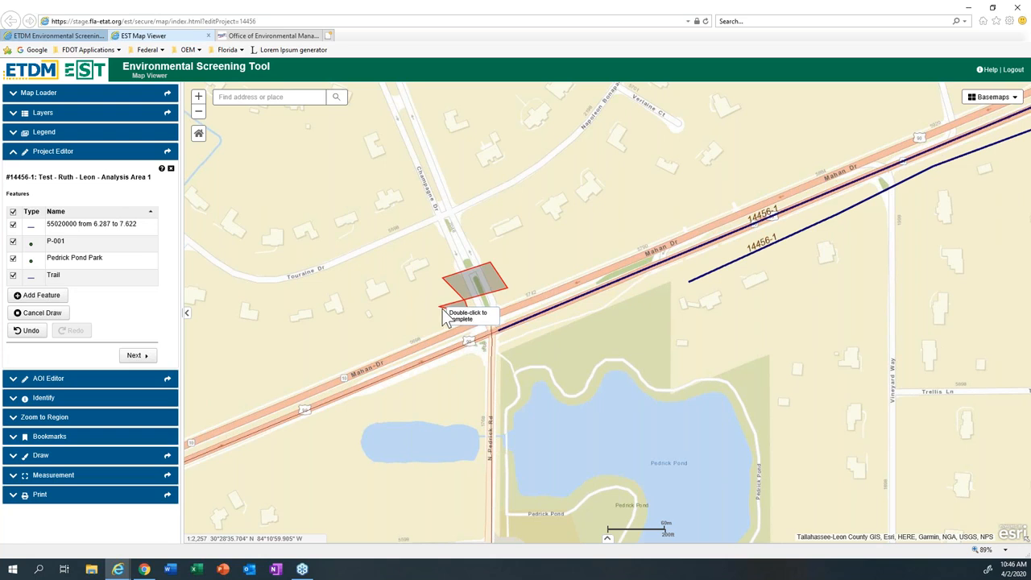
pyautogui.click(479, 350)
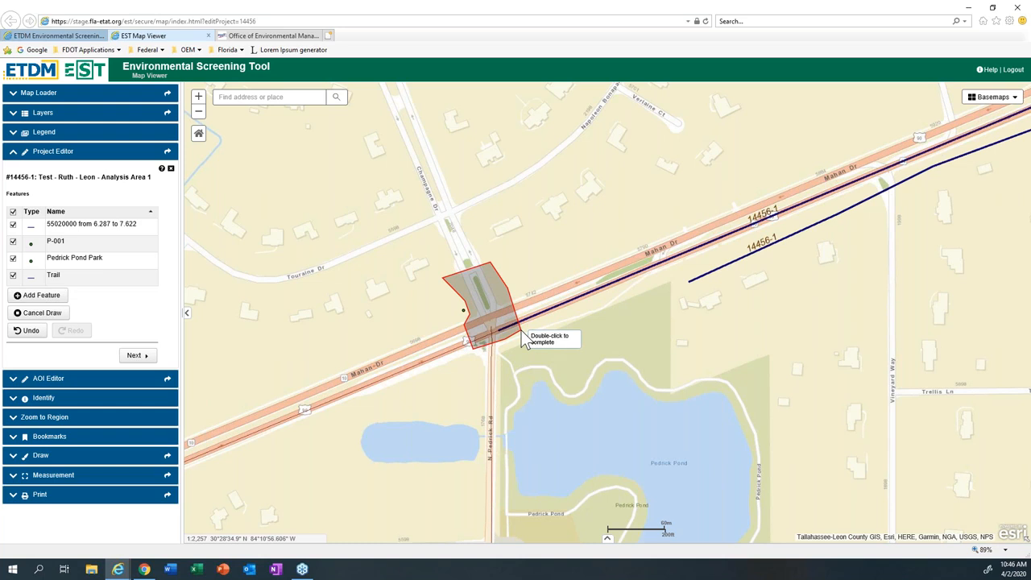
pyautogui.doubleClick(522, 336)
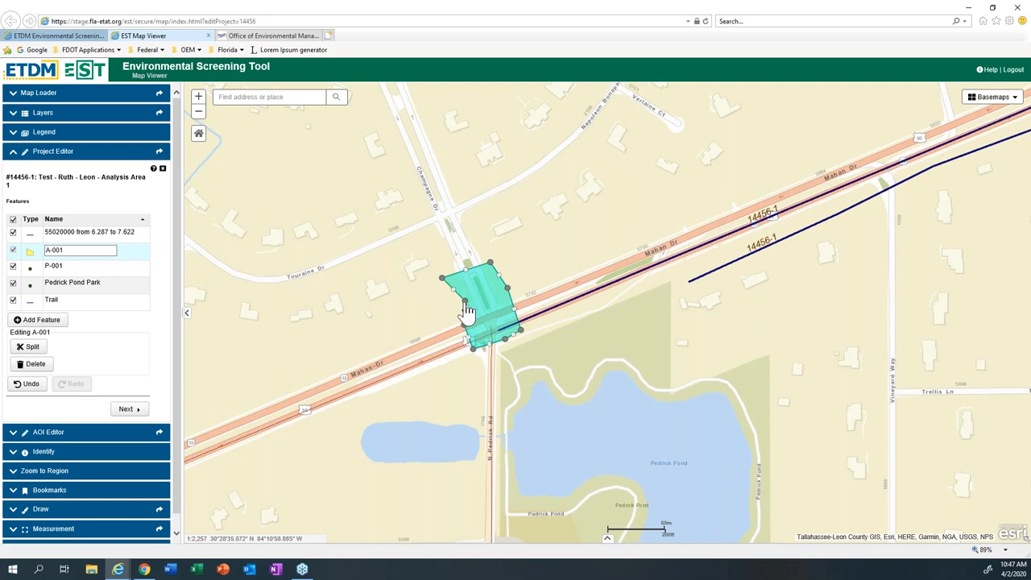
# Step: Reshape the intersection polygon by adjusting vertices along its west edge and at its southeast corner
pyautogui.moveTo(465, 304); pyautogui.dragTo(451, 276)
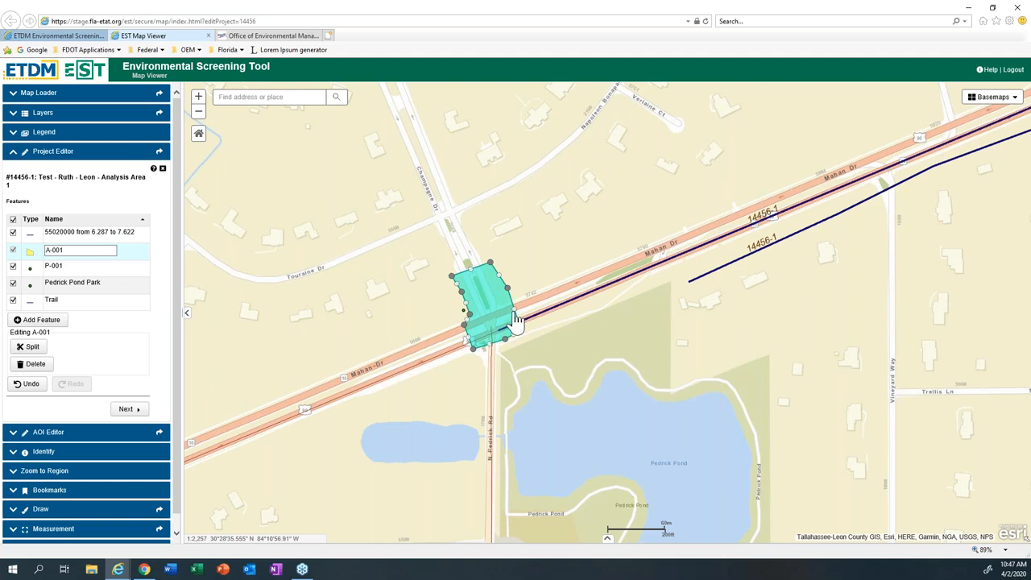
pyautogui.moveTo(515, 318); pyautogui.dragTo(521, 330)
pyautogui.click(290, 366)
# Step: Locate the point feature P-001 on the map beside Mahan Drive
pyautogui.click(123, 272)
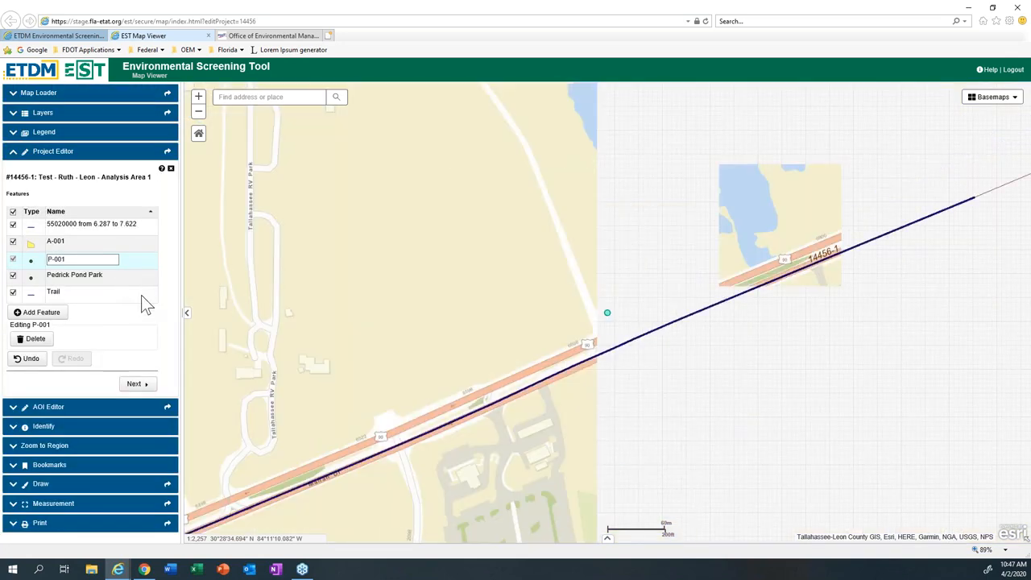
pyautogui.moveTo(357, 425); pyautogui.dragTo(399, 346)
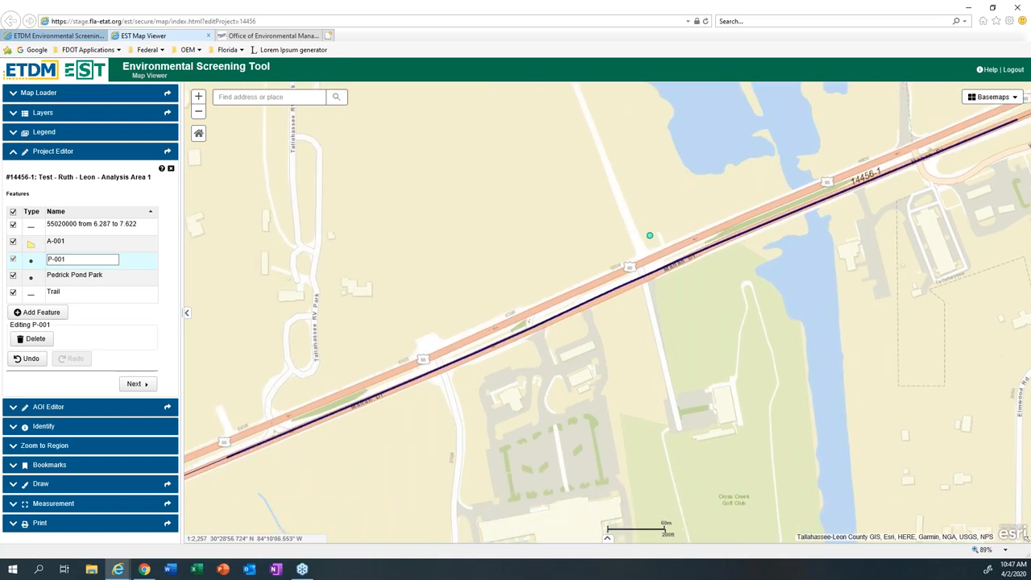
# Step: Split polygon A-001 with a roughly east-west line crossing it just north of Mahan Drive
pyautogui.click(131, 244)
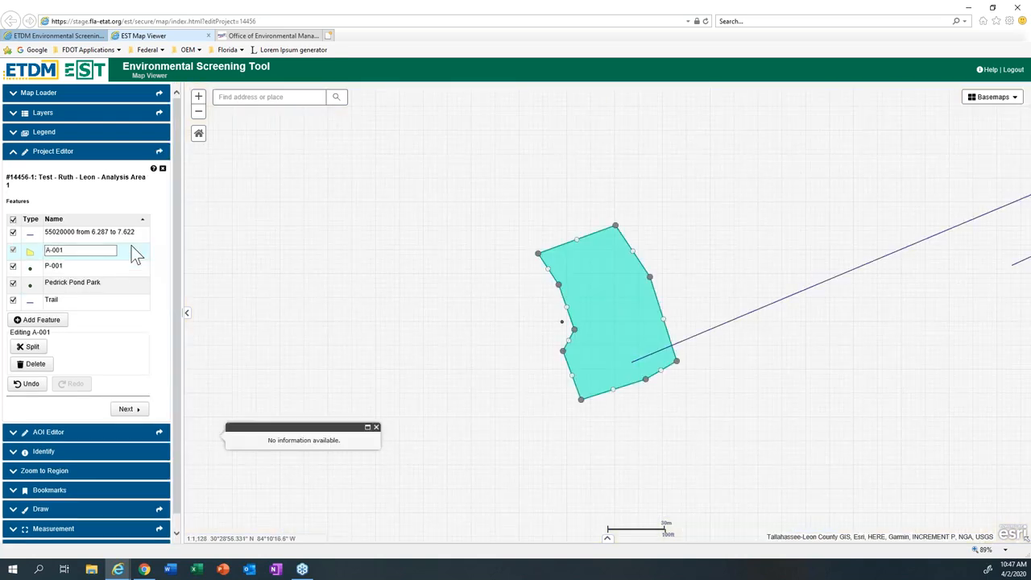
pyautogui.scroll(-1, 574, 376)
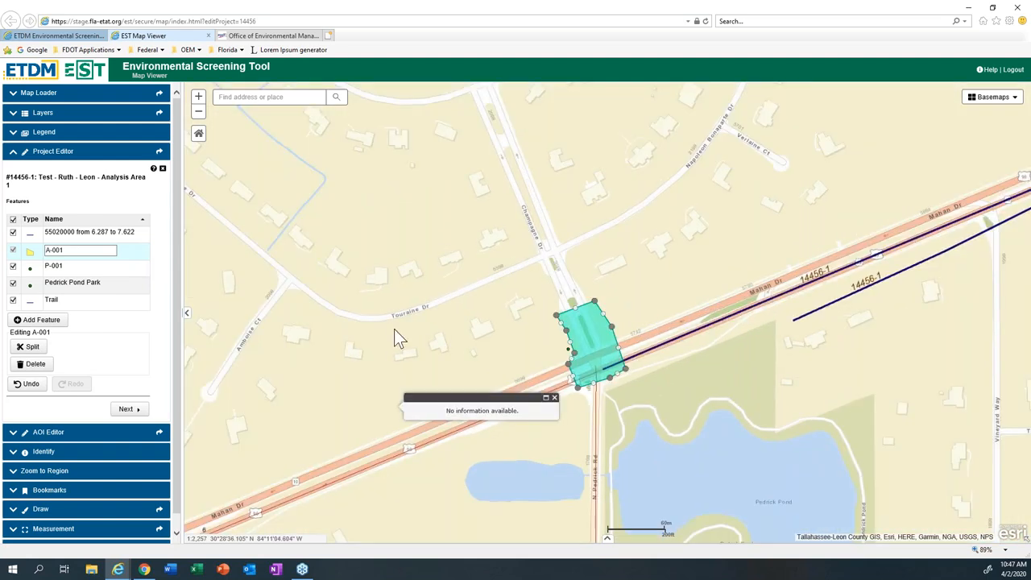
pyautogui.click(38, 349)
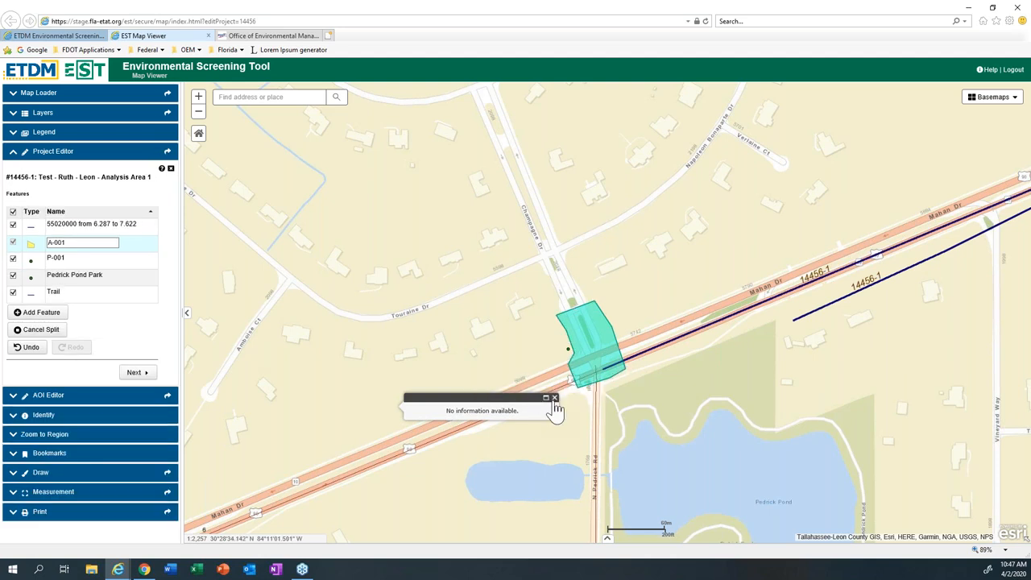
pyautogui.click(555, 398)
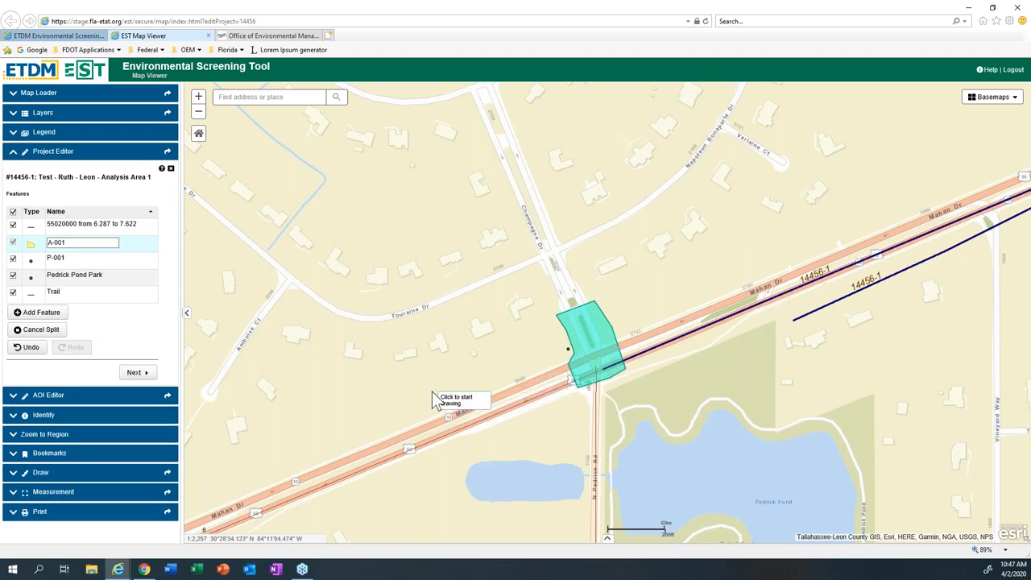
pyautogui.click(561, 339)
pyautogui.doubleClick(633, 332)
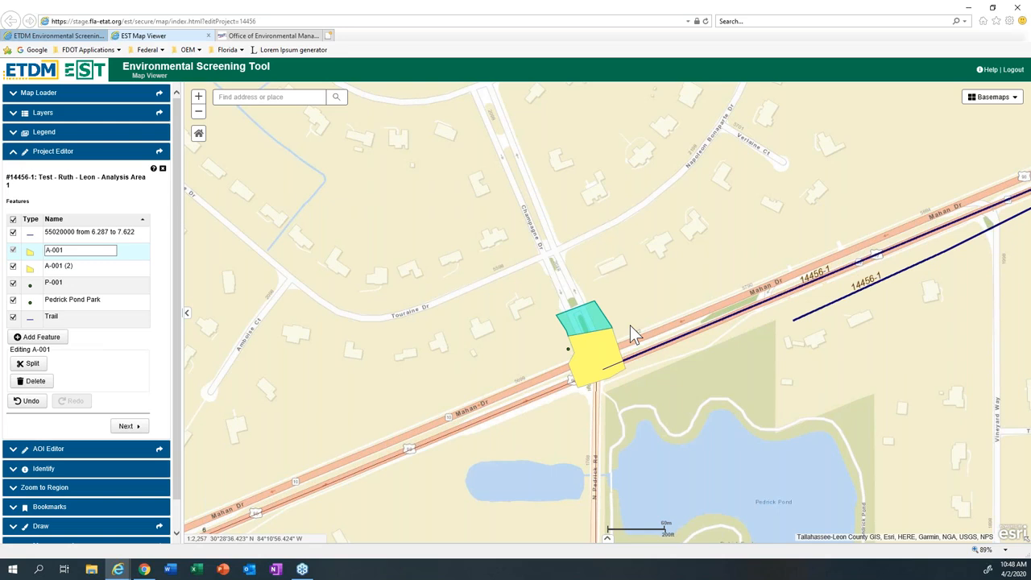
# Step: Highlight the split polygons A-001 and A-001 (2) in turn to check which part each one covers
pyautogui.click(103, 266)
pyautogui.click(101, 253)
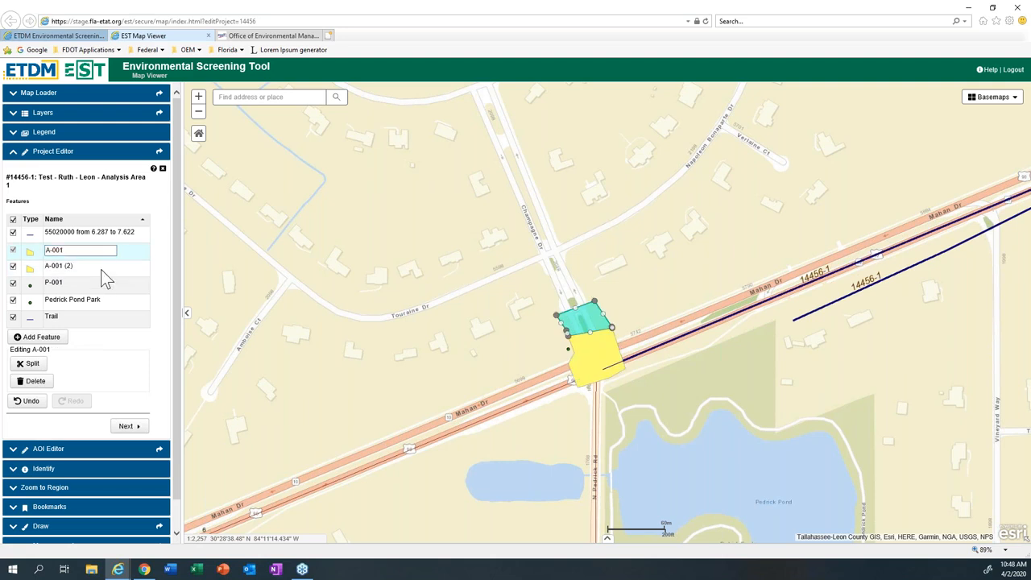
pyautogui.click(103, 270)
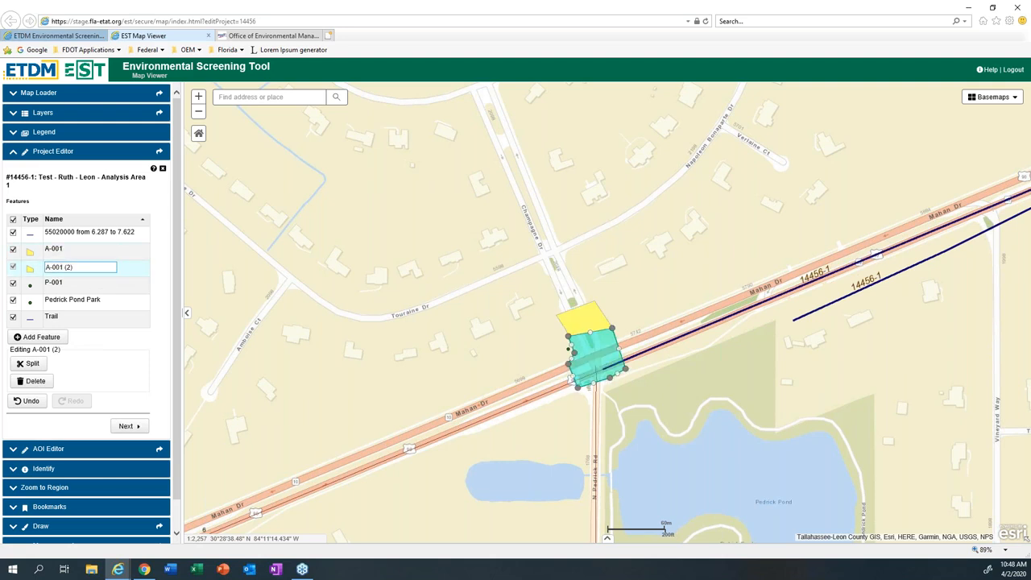
pyautogui.click(107, 250)
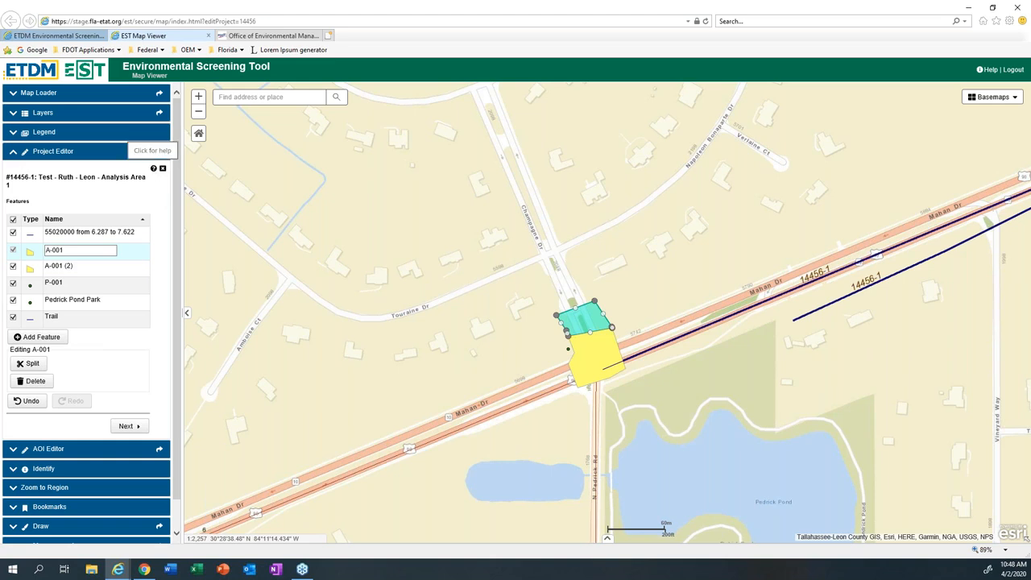
# Step: View the list of Project Editor help resources and close it
pyautogui.click(153, 168)
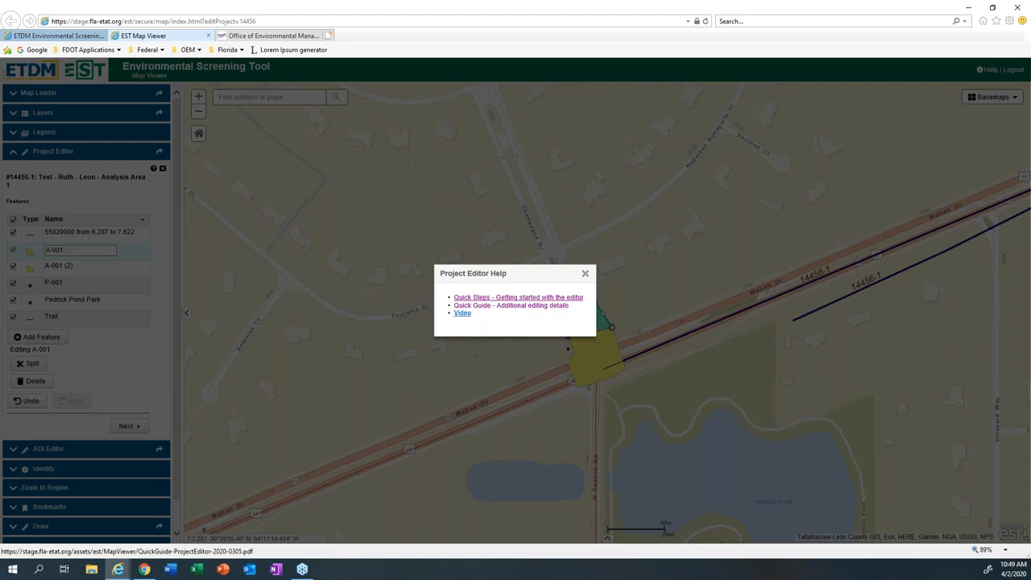
pyautogui.click(585, 275)
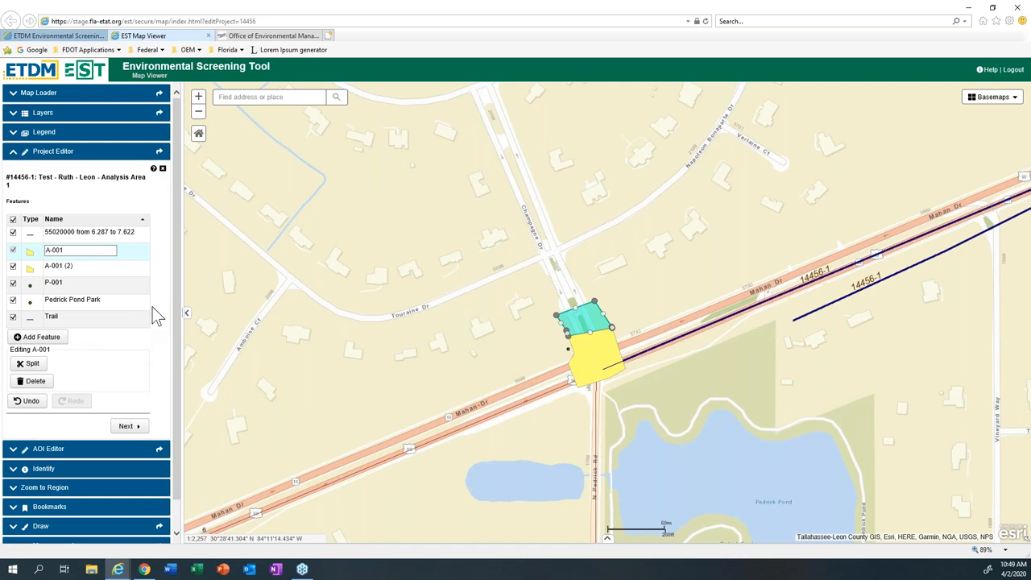
# Step: Finish editing Analysis Area 1 and load Analysis Area 2 of project 14456 from the FDOT District 3 editable projects
pyautogui.click(129, 425)
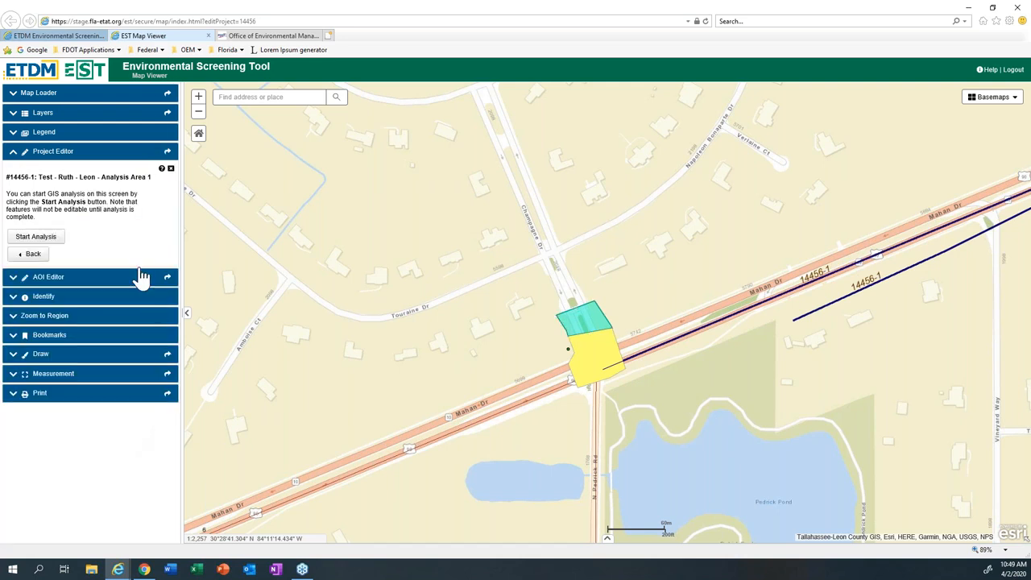
pyautogui.click(170, 171)
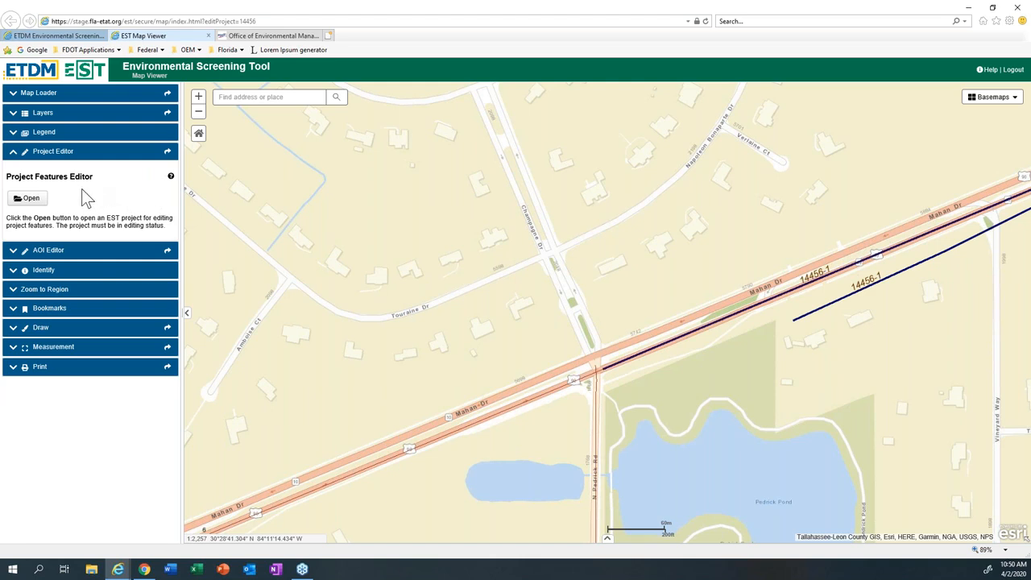
pyautogui.click(40, 201)
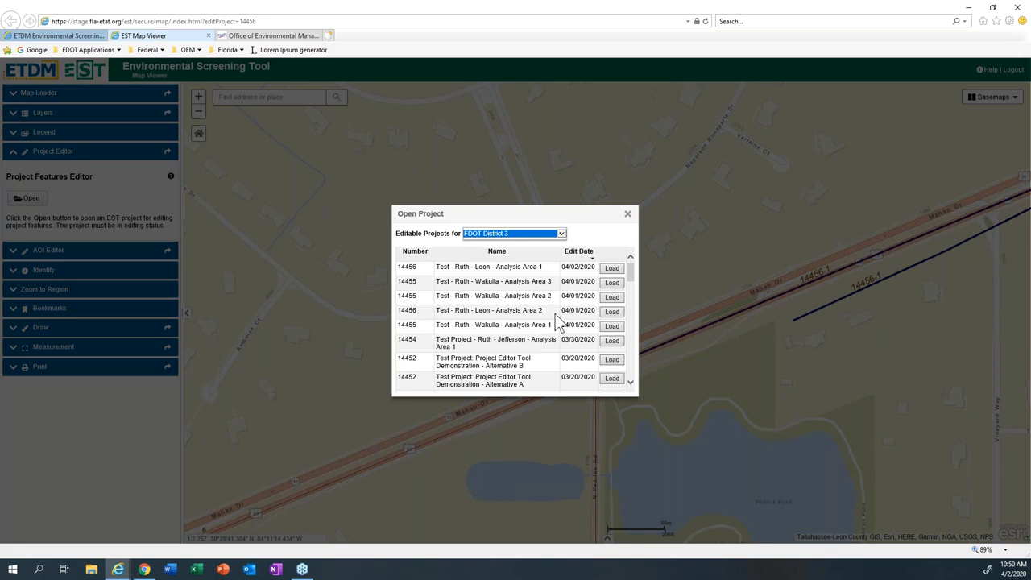
pyautogui.click(611, 313)
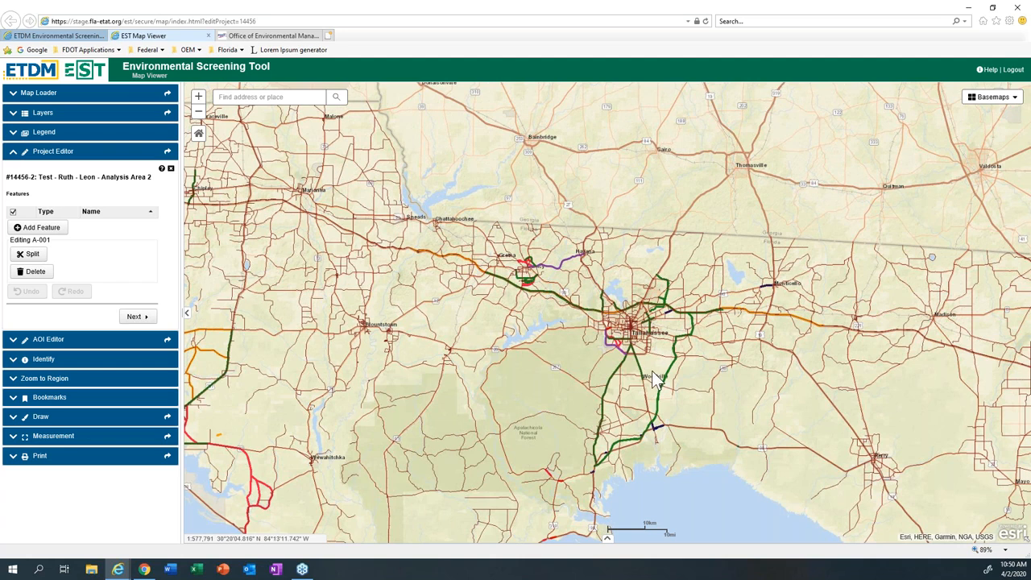
# Step: Examine the roadways and existing project lines east of Tallahassee on the map
pyautogui.scroll(1, 665, 382)
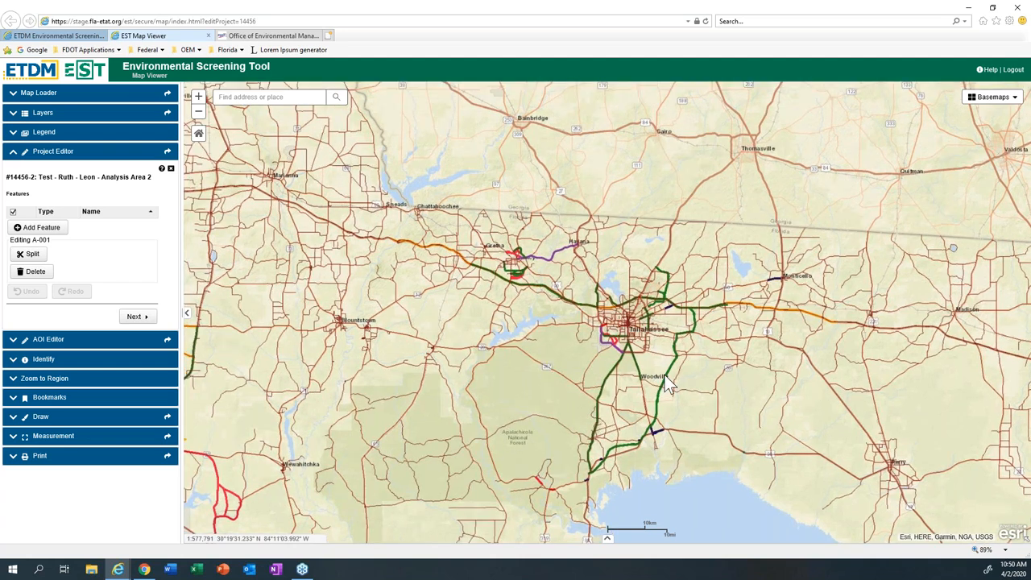
pyautogui.scroll(2, 678, 362)
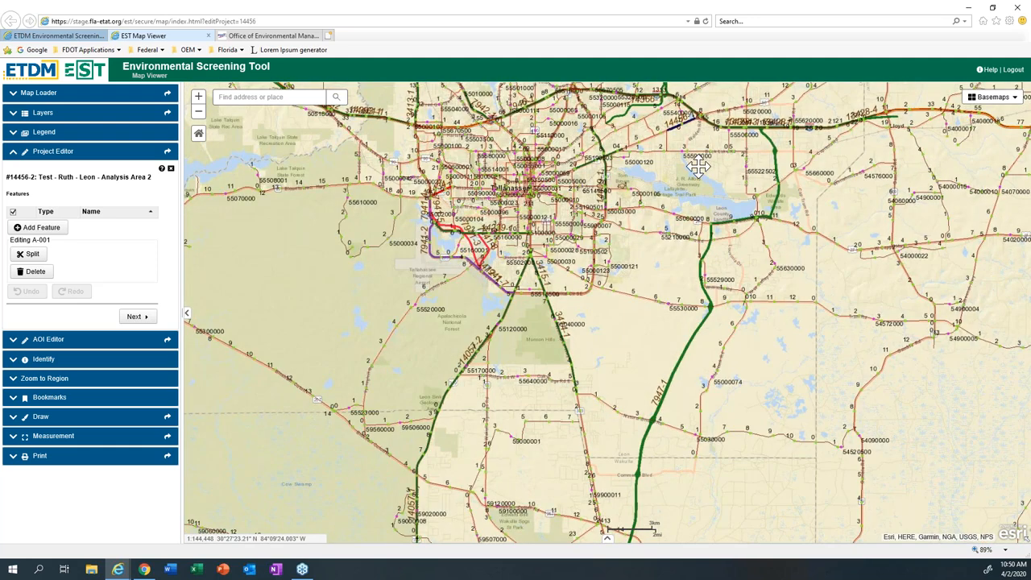
pyautogui.moveTo(699, 166); pyautogui.dragTo(577, 197)
pyautogui.scroll(1, 587, 195)
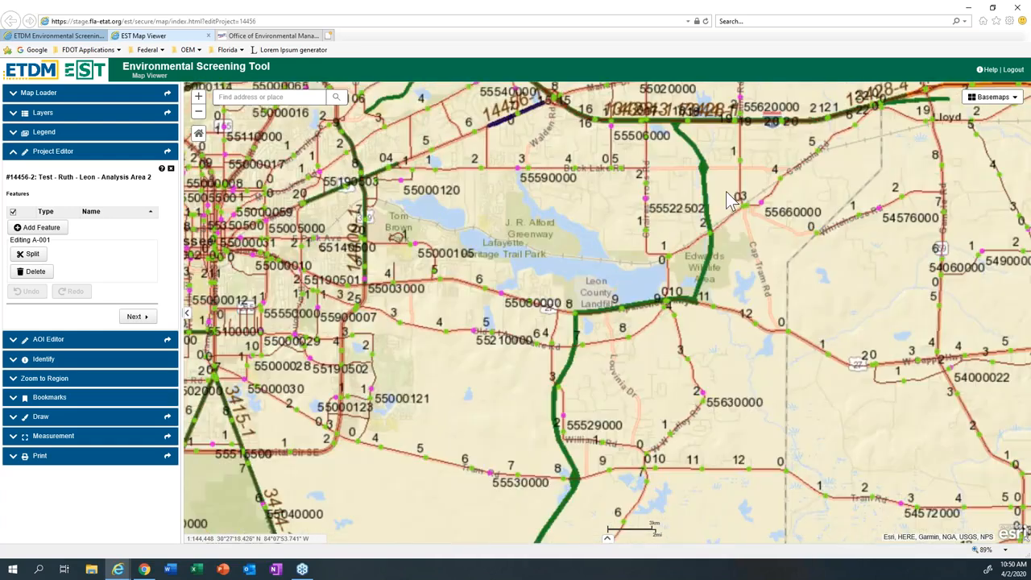
pyautogui.moveTo(721, 200); pyautogui.dragTo(583, 309)
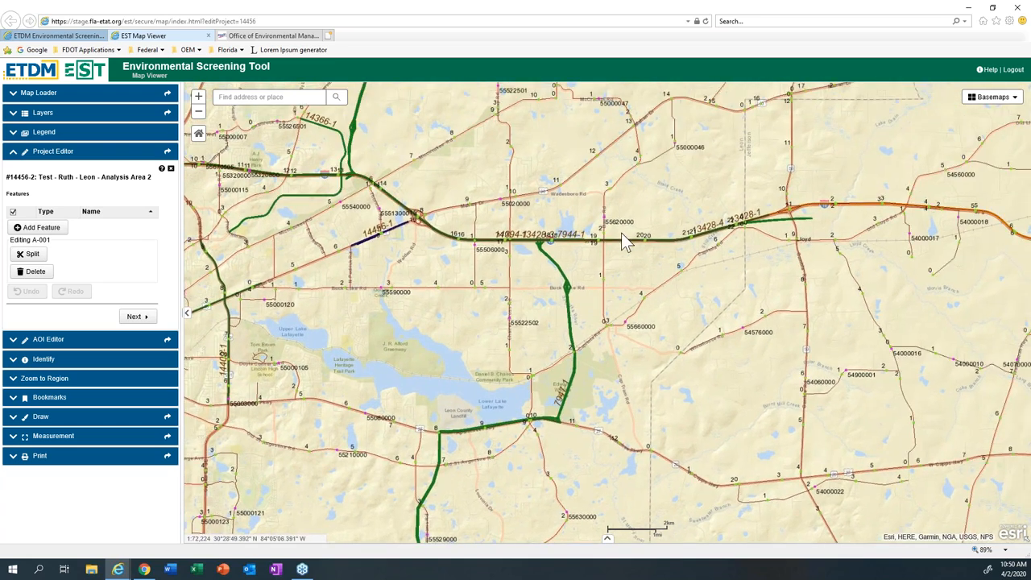
pyautogui.scroll(1, 621, 233)
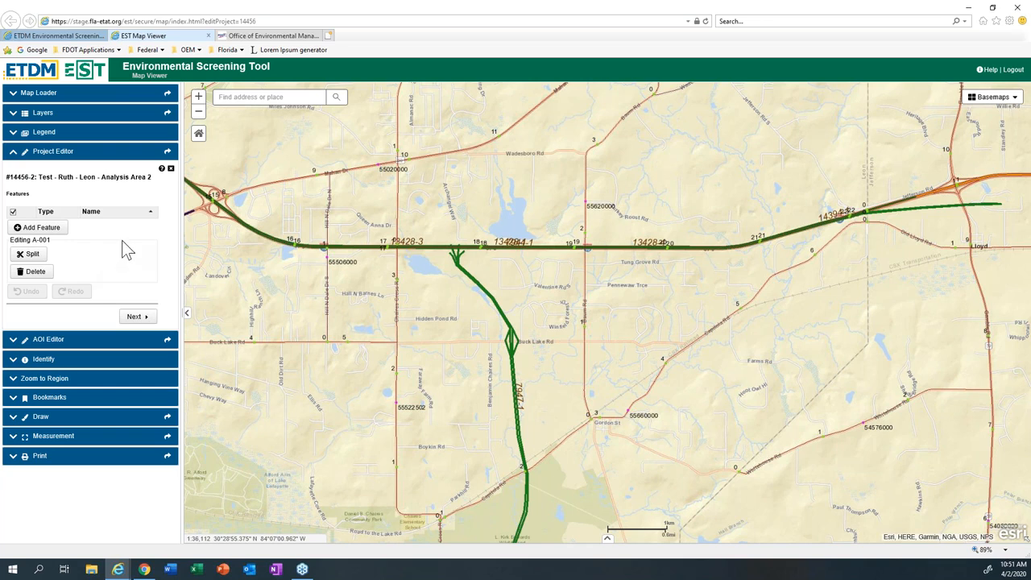
# Step: View the ETDM Update Project Description page and the FDOT Office of Environmental Management website
pyautogui.click(74, 40)
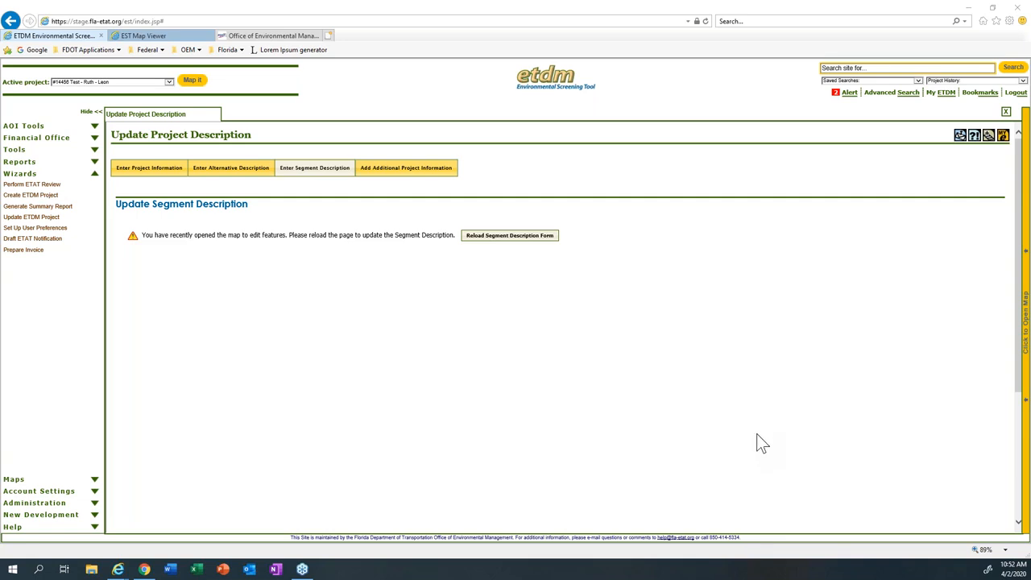
pyautogui.click(272, 35)
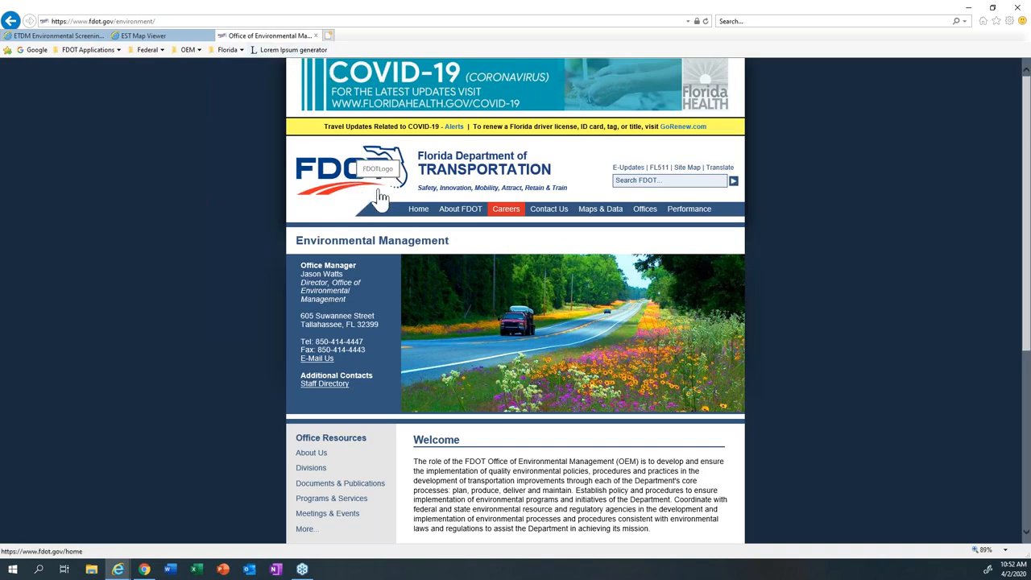
# Step: Open the Meetings & Events page from the Office Resources of the Environmental Management site
pyautogui.scroll(-1, 378, 169)
pyautogui.scroll(1, 373, 190)
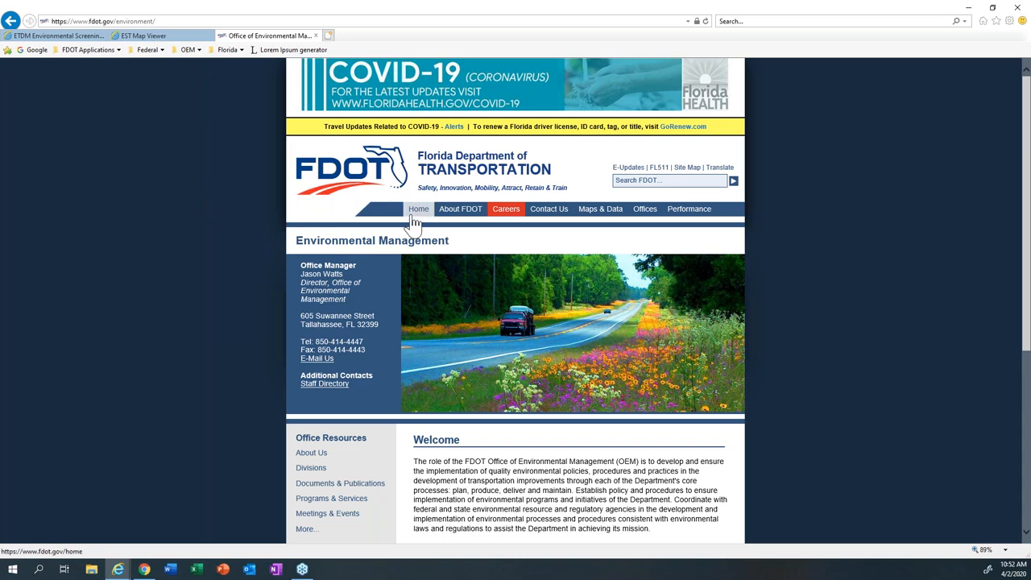
pyautogui.scroll(-2, 413, 222)
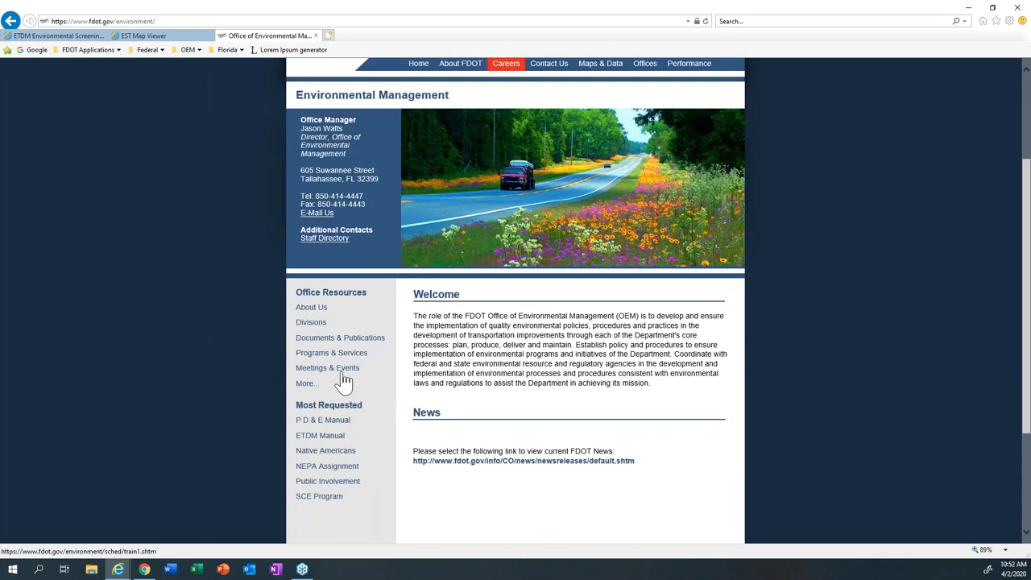
pyautogui.click(342, 374)
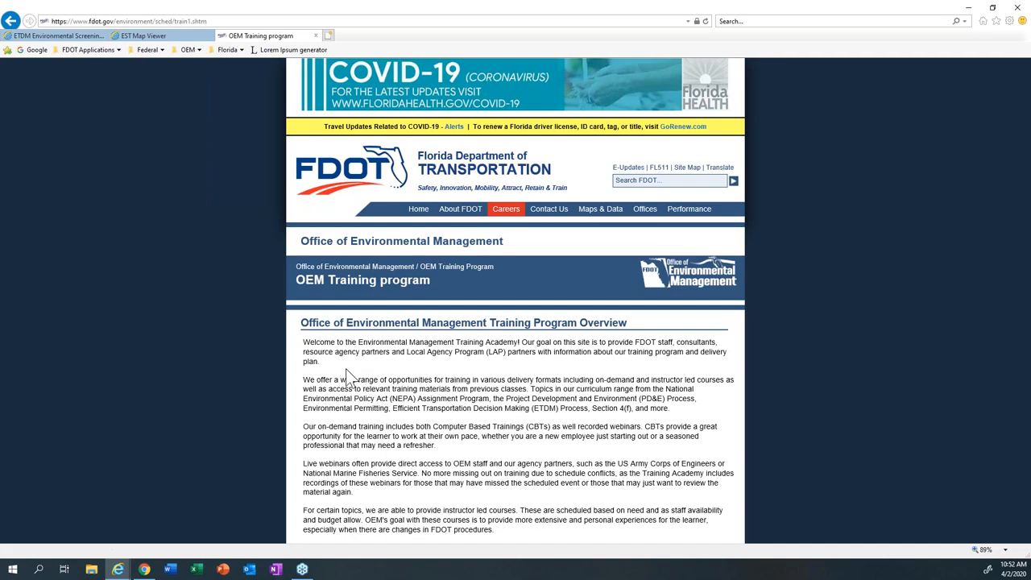
# Step: Review the OEM Training program overview and open Track 7 - Efficient Transportation Decision Making (ETDM) Process Training
pyautogui.scroll(-2, 348, 373)
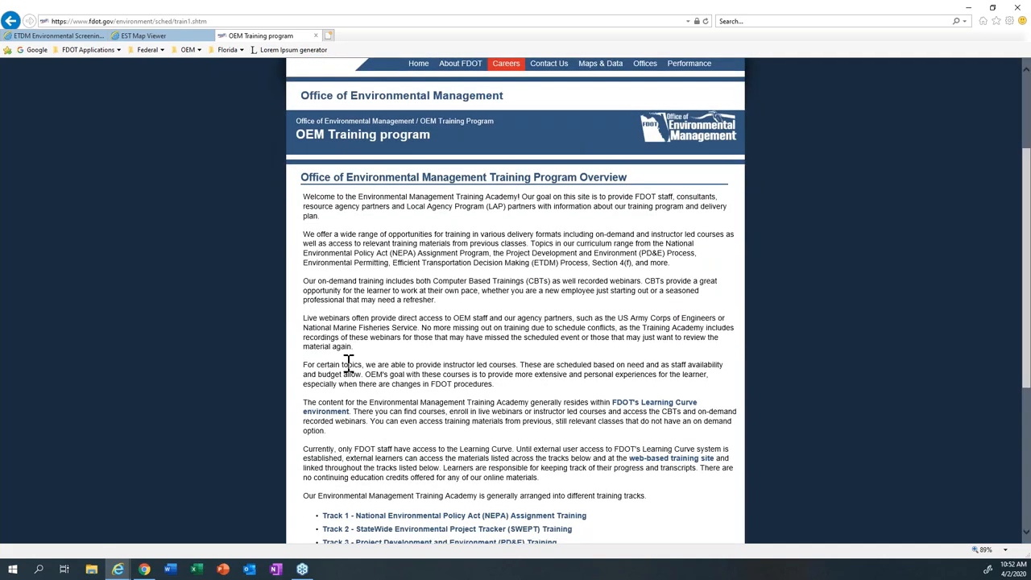
pyautogui.scroll(-1, 348, 364)
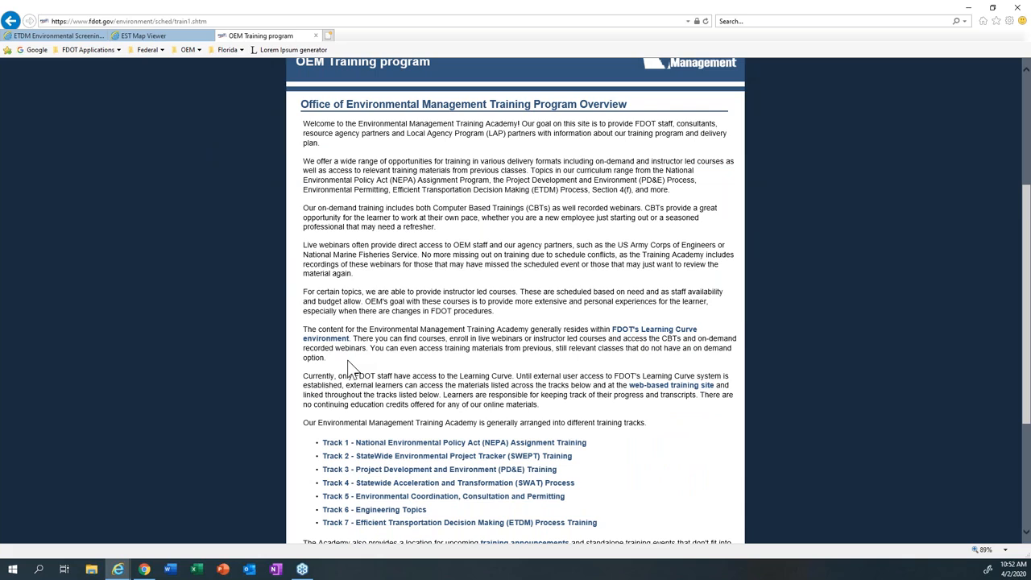
pyautogui.scroll(-1, 349, 369)
pyautogui.scroll(-1, 349, 366)
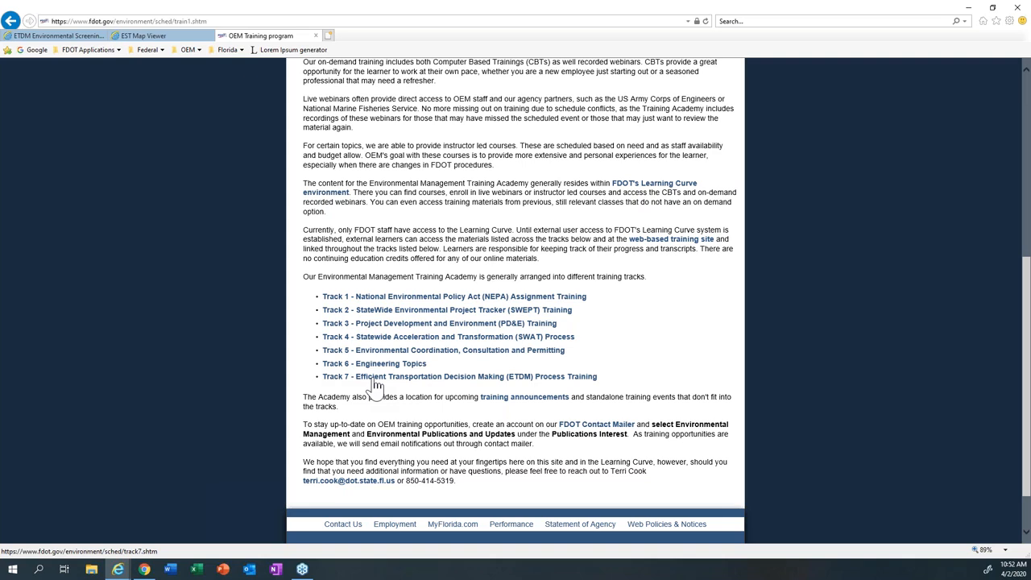
pyautogui.click(375, 382)
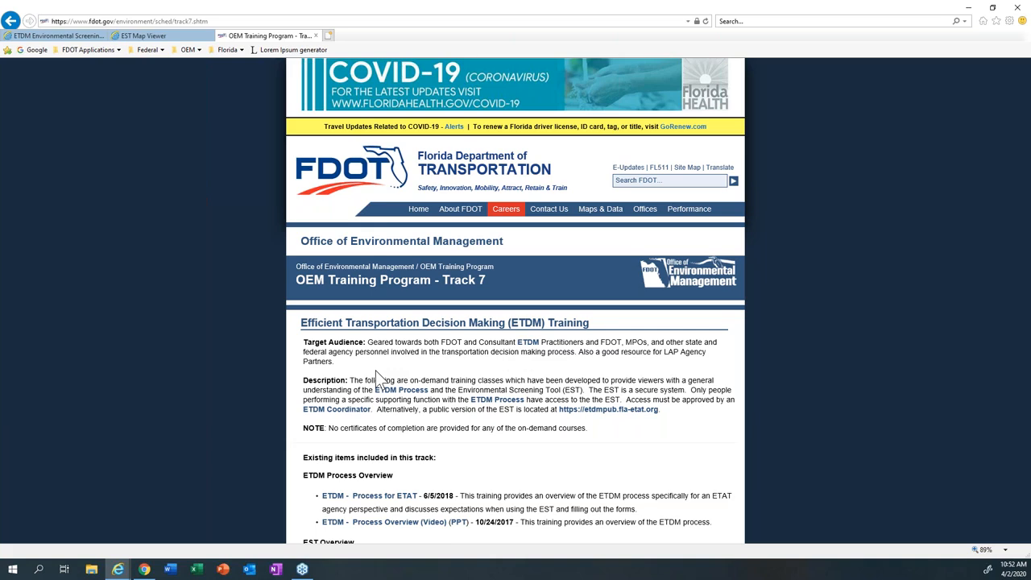
# Step: Examine the Track 7 on-demand courses, from the ETDM process overview to the EST Map Viewer and EST Project Map Editor Tool videos
pyautogui.scroll(-1, 375, 379)
pyautogui.scroll(-1, 406, 351)
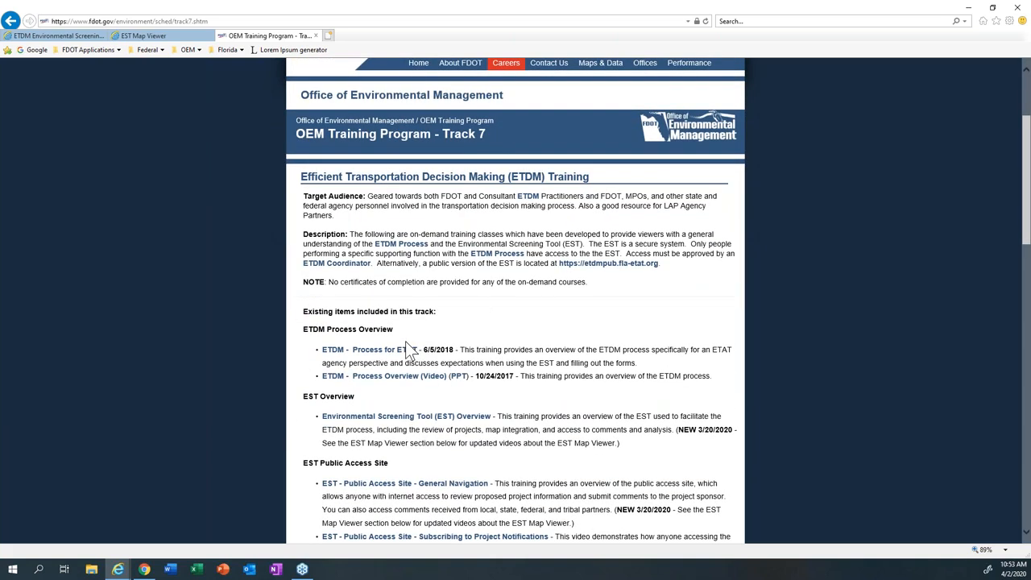
pyautogui.scroll(-1, 407, 351)
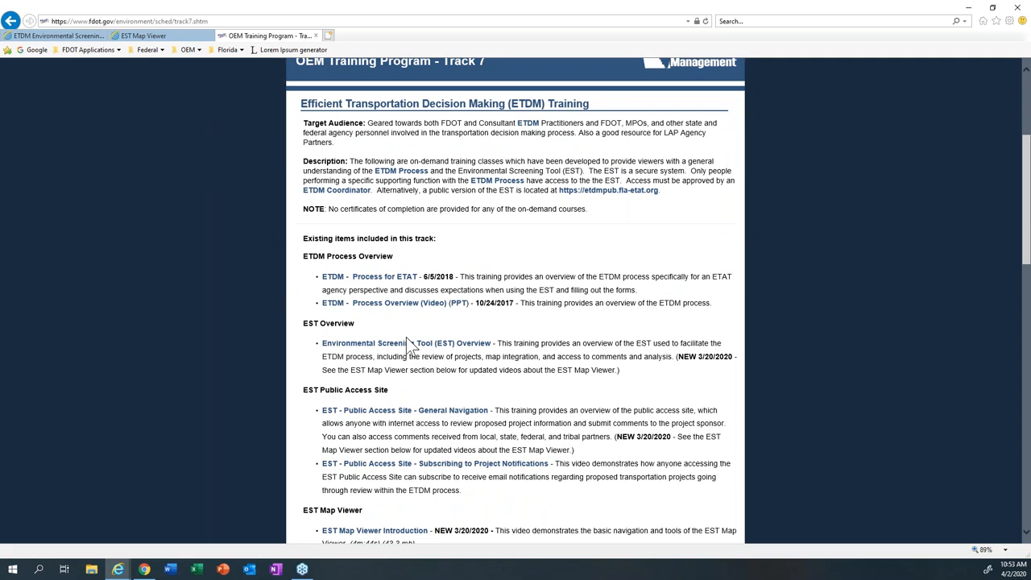
pyautogui.scroll(-2, 407, 343)
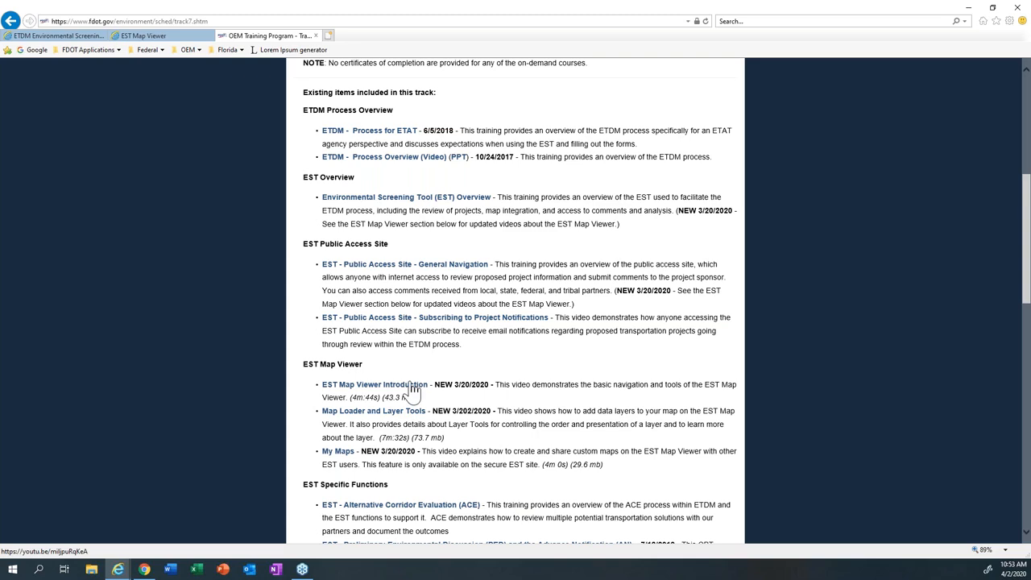
pyautogui.scroll(-1, 412, 389)
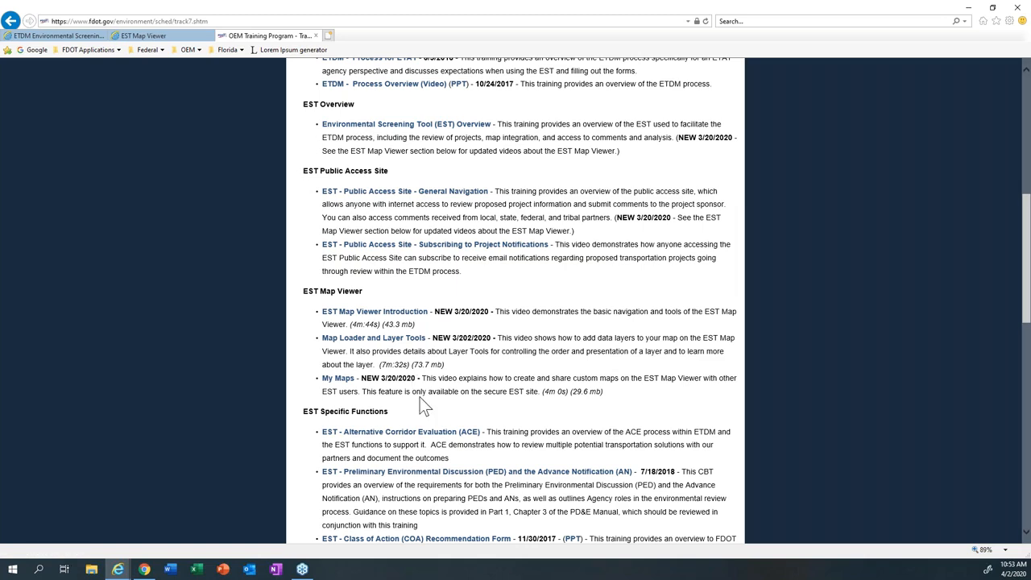
pyautogui.scroll(-2, 423, 406)
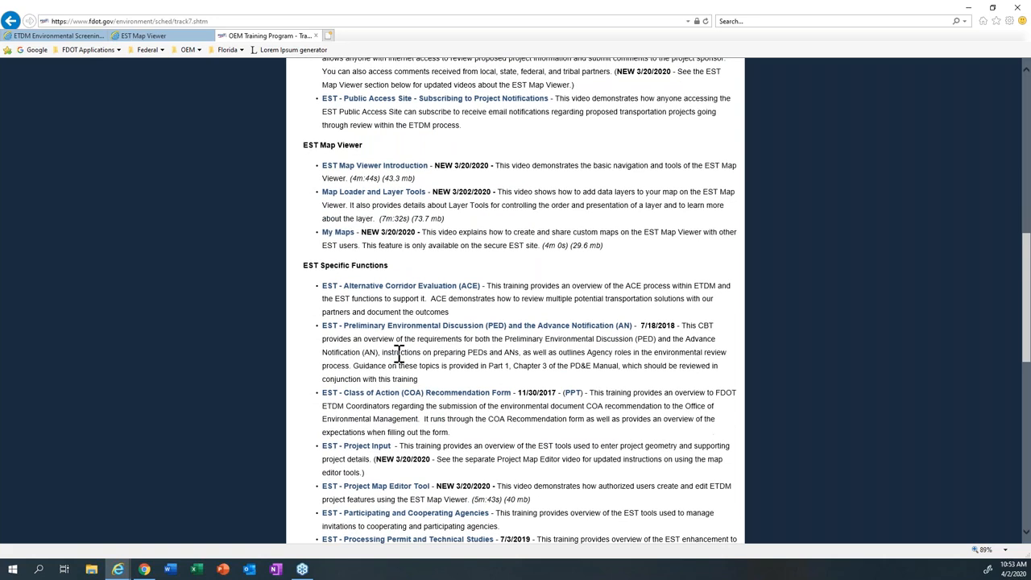
pyautogui.scroll(-1, 377, 383)
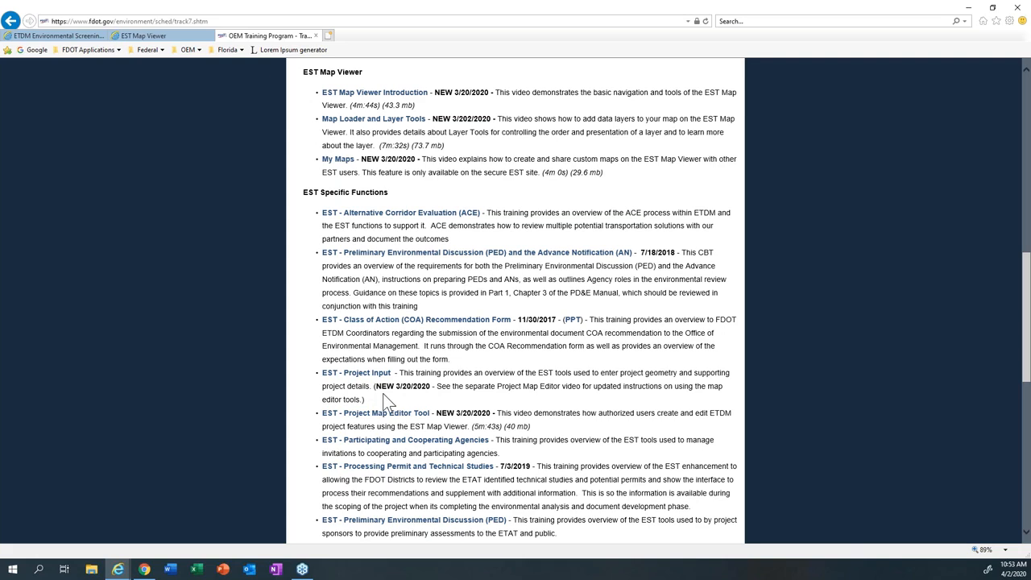
pyautogui.scroll(-1, 383, 393)
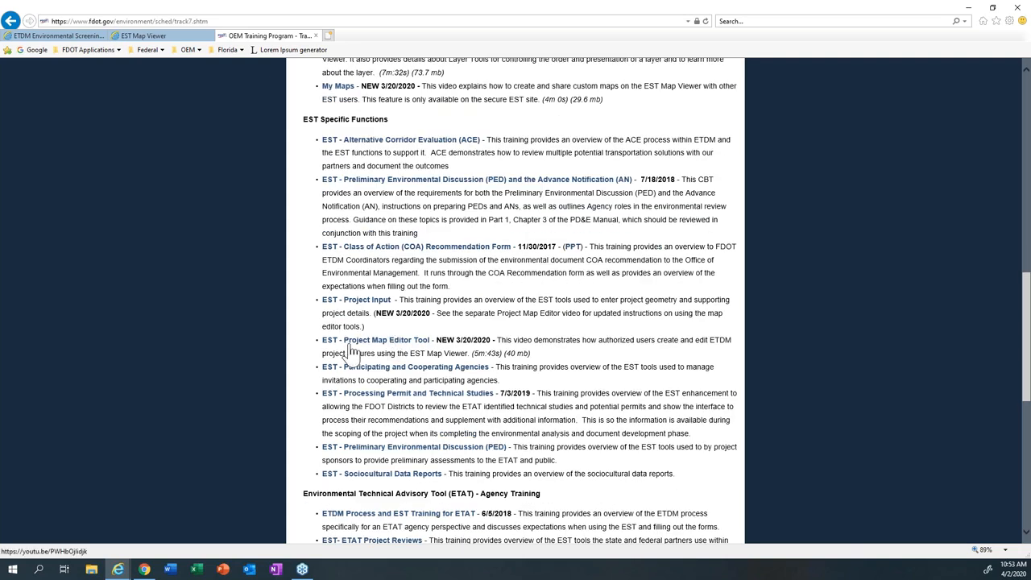